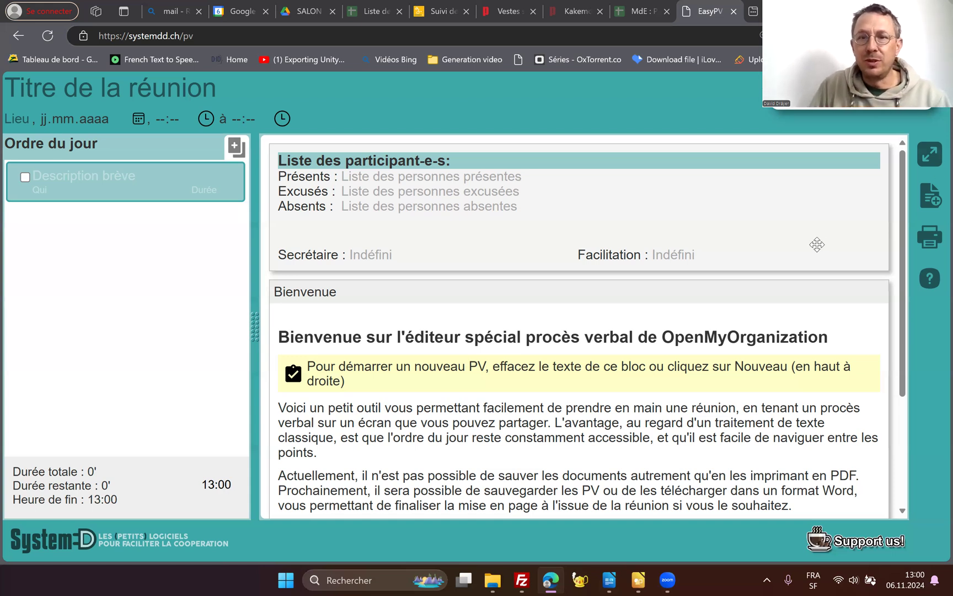
- Start a new blank minutes document, discarding the existing welcome content
scroll(574, 315, down, 3)
scroll(534, 355, down, 1)
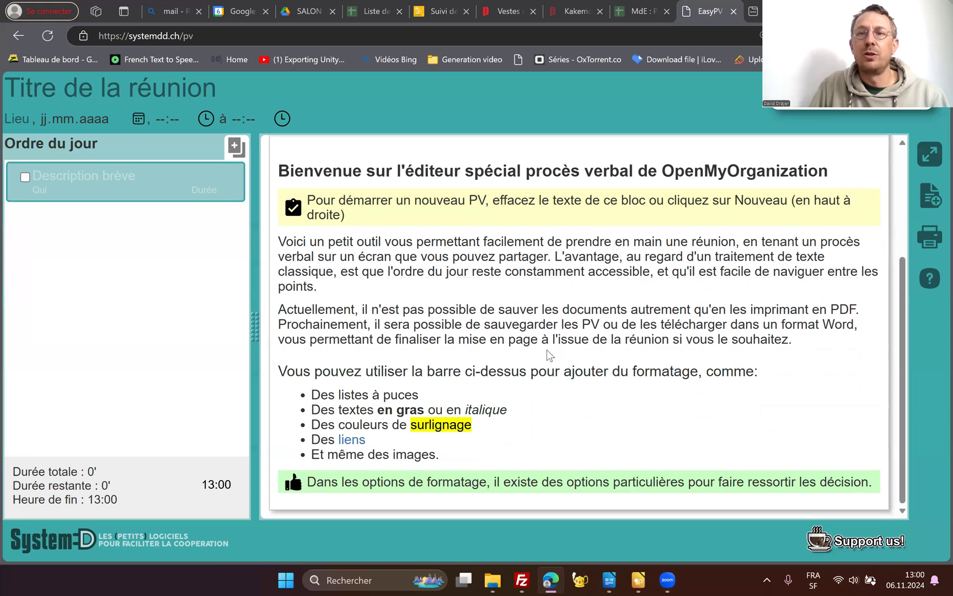
scroll(548, 355, up, 3)
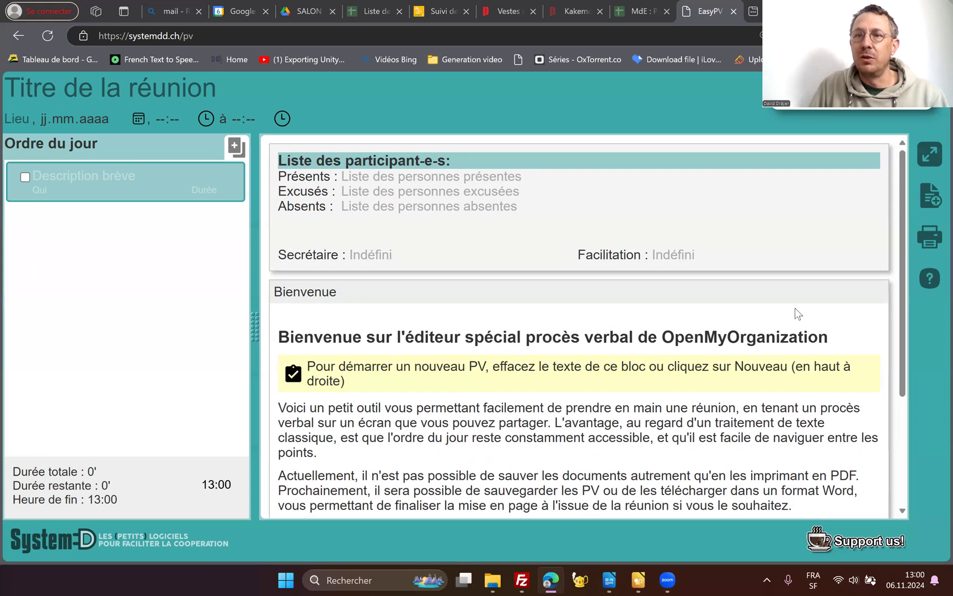
click(931, 200)
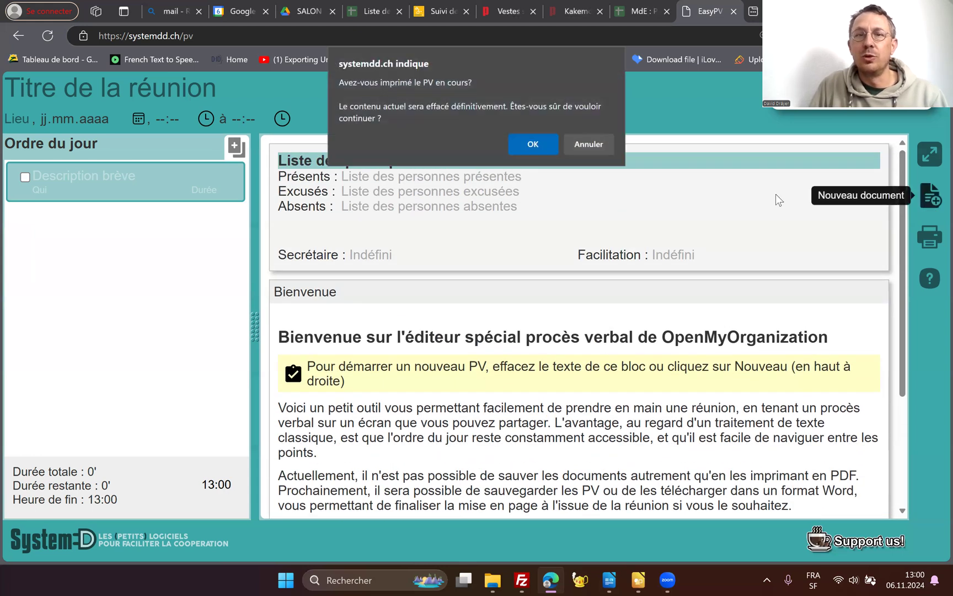
click(535, 144)
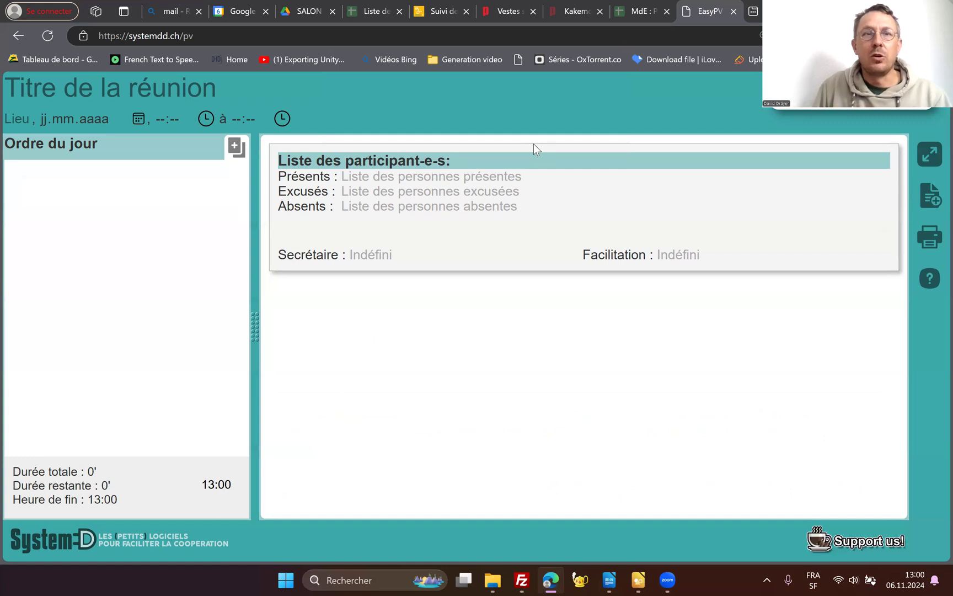
- Title the meeting "Réunion opérationnelle" and set its location to "Zoom"
click(73, 90)
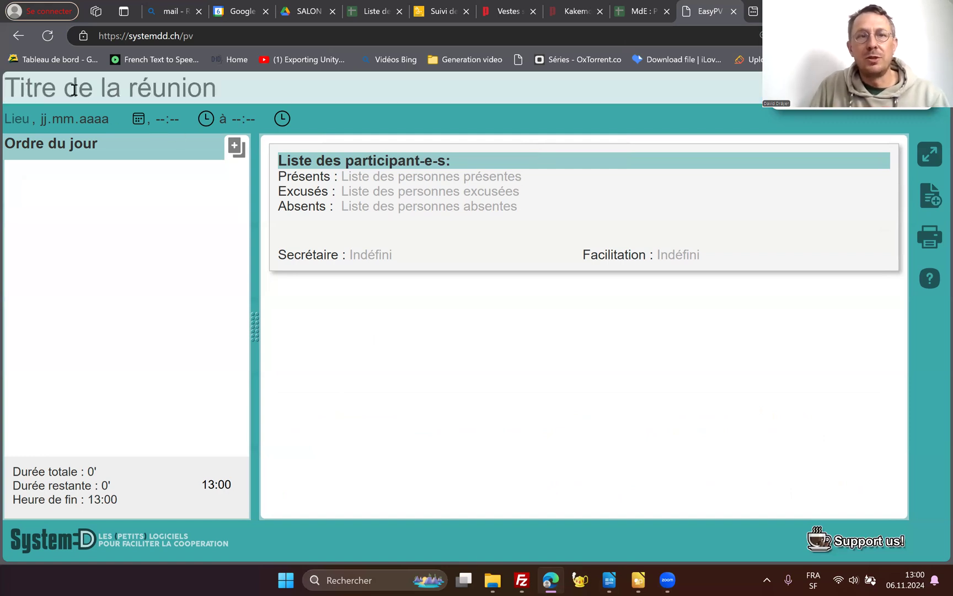
text(Réunion opérationnelle)
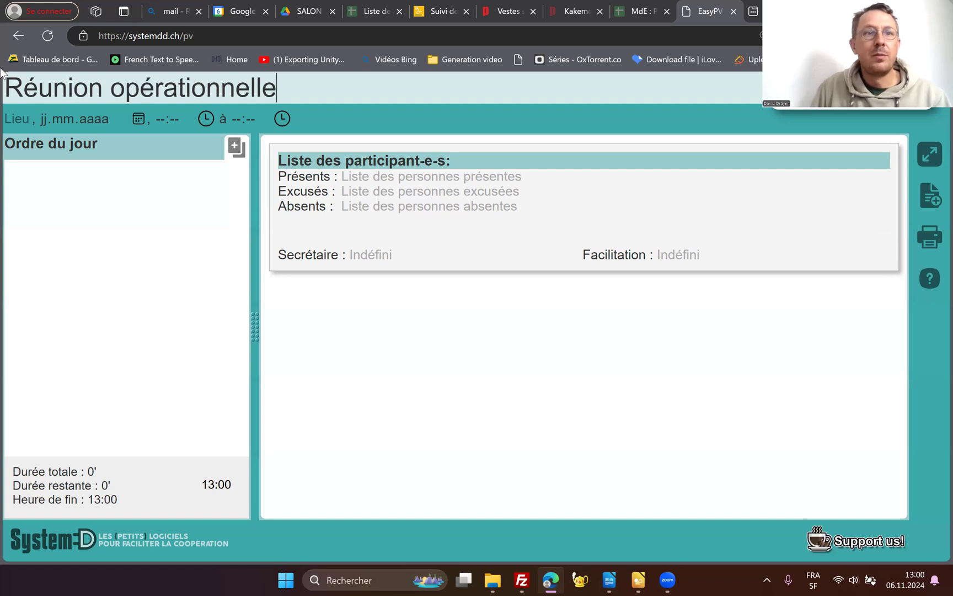
click(23, 118)
text(Zoo)
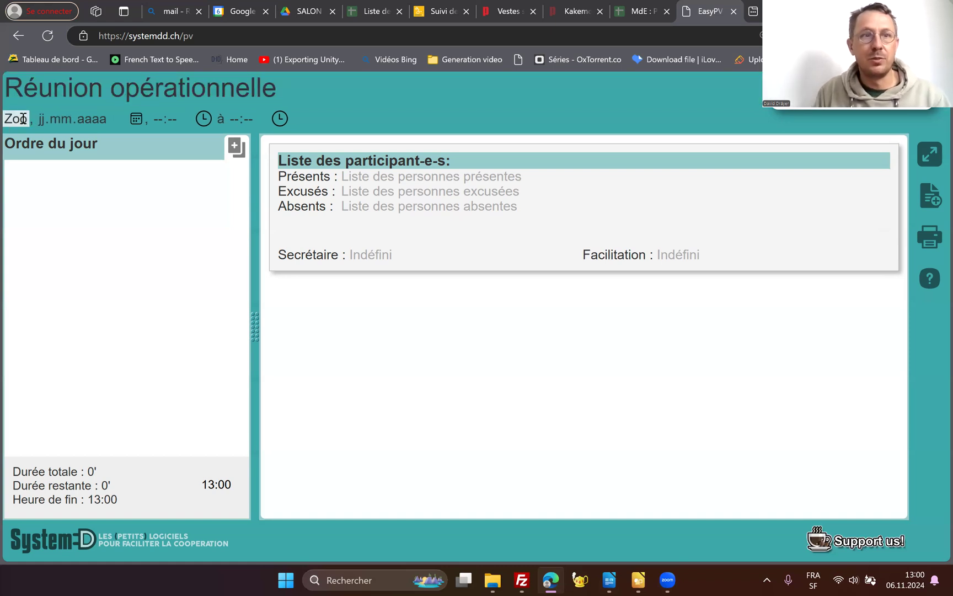
text(m)
- Set the meeting date to 06.11.2024
click(70, 120)
click(53, 120)
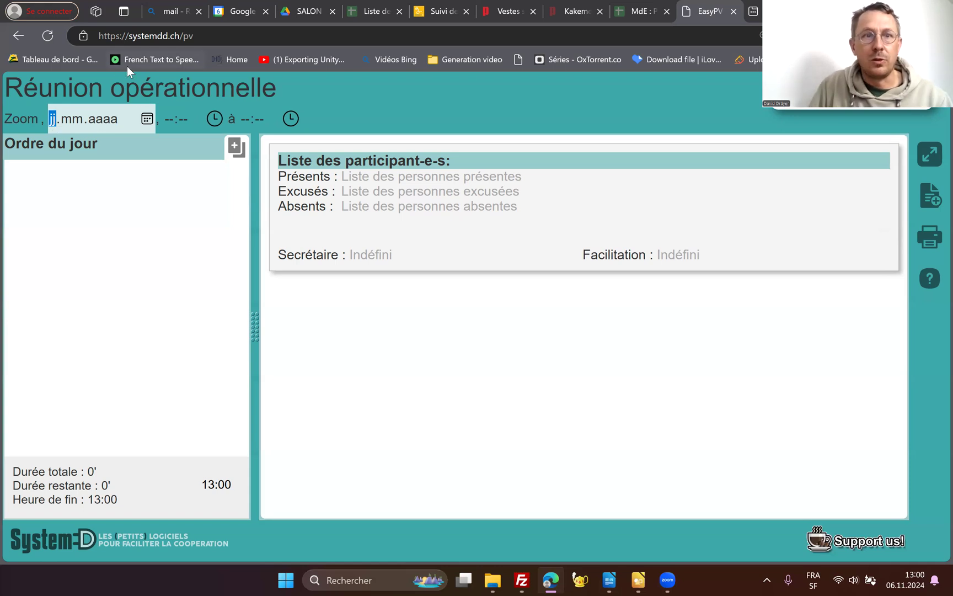
click(147, 119)
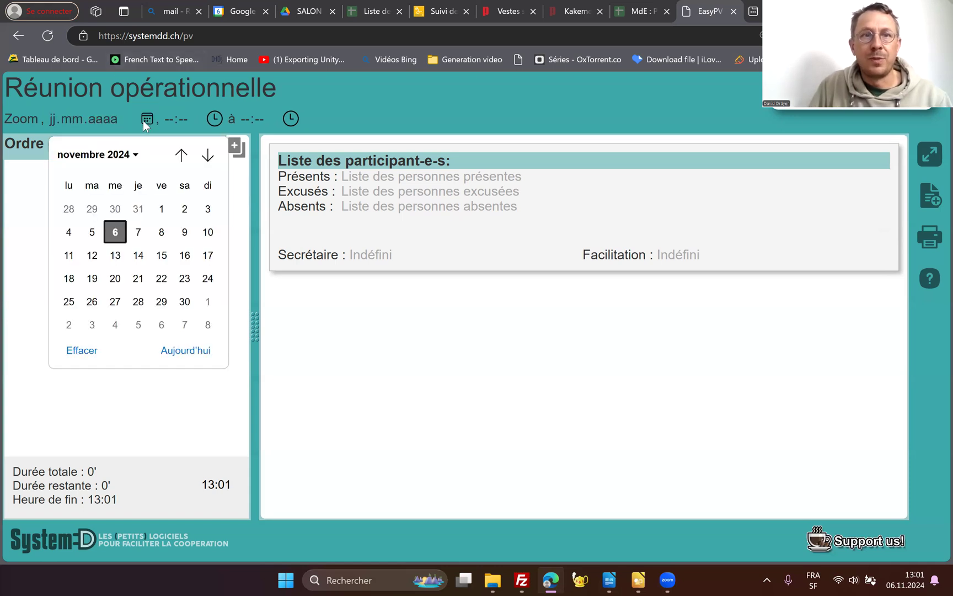
click(115, 231)
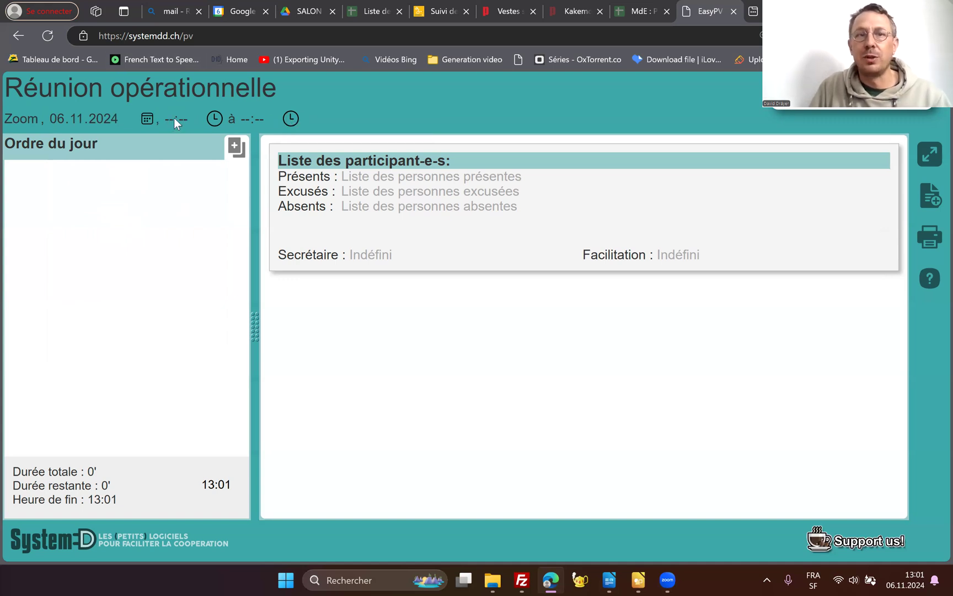
- Set the meeting's start time to 13:00
click(214, 120)
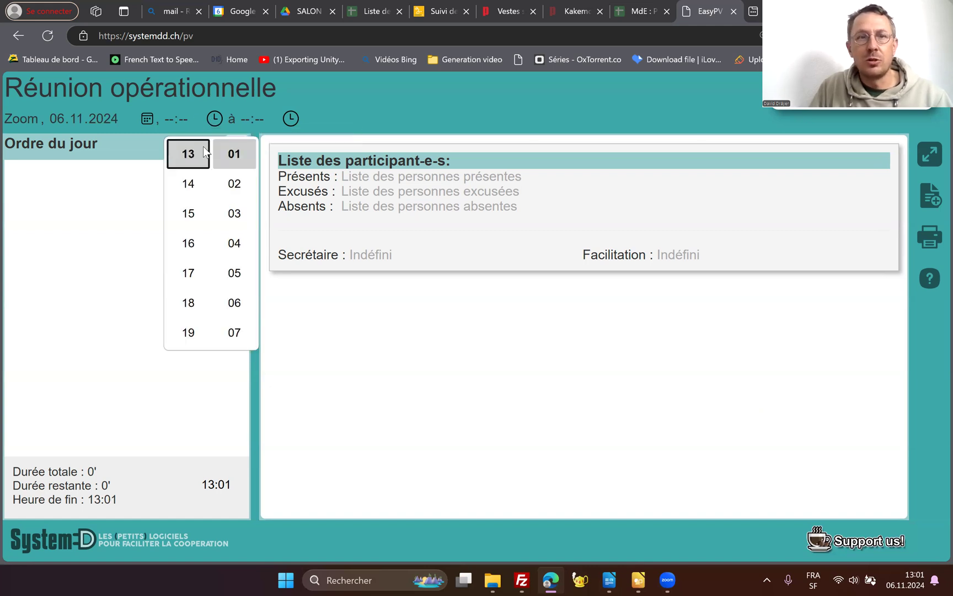
scroll(236, 193, up, 2)
click(237, 275)
- Set the meeting's end time to 14:00
click(245, 117)
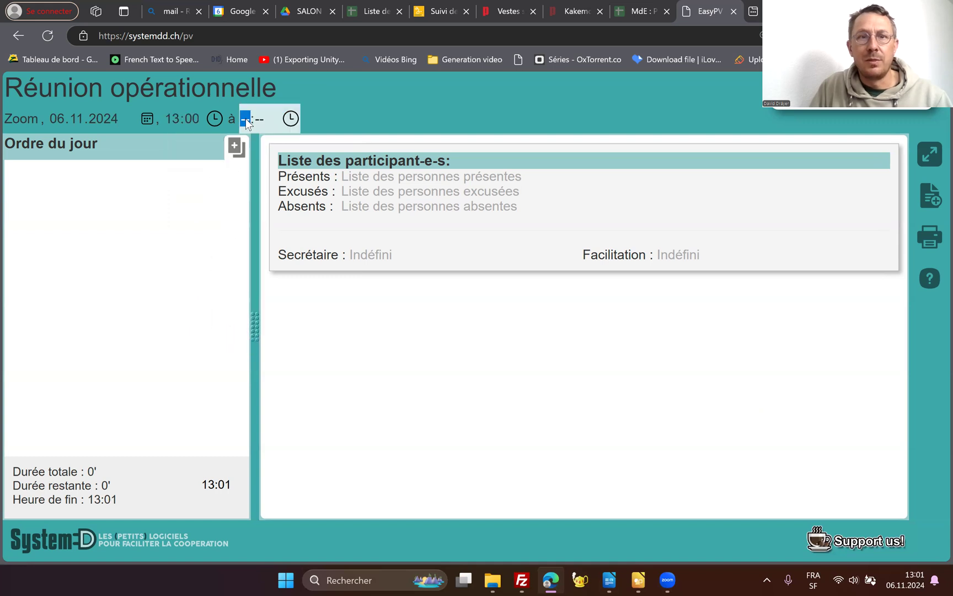
click(291, 119)
click(291, 119)
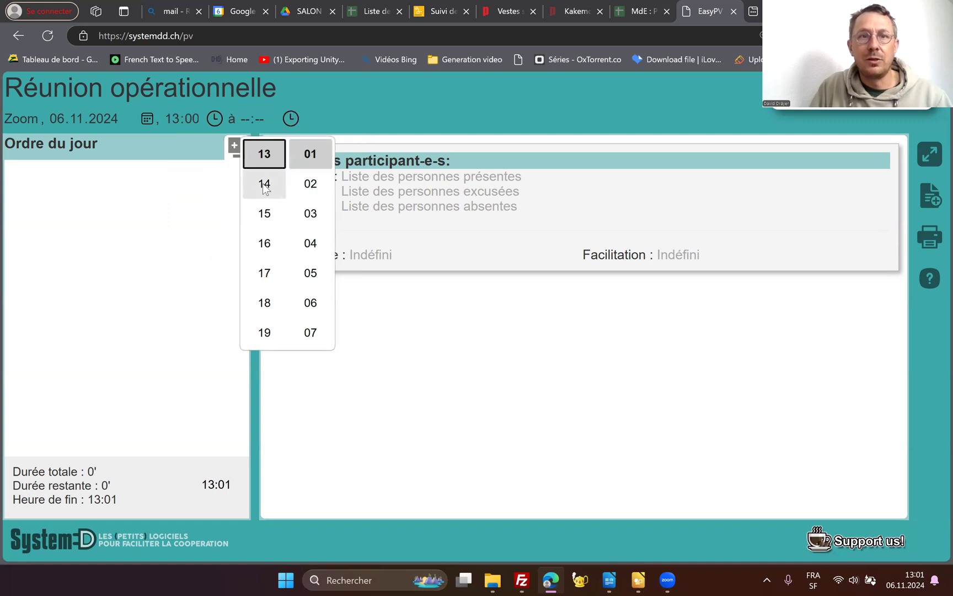
click(264, 184)
click(271, 119)
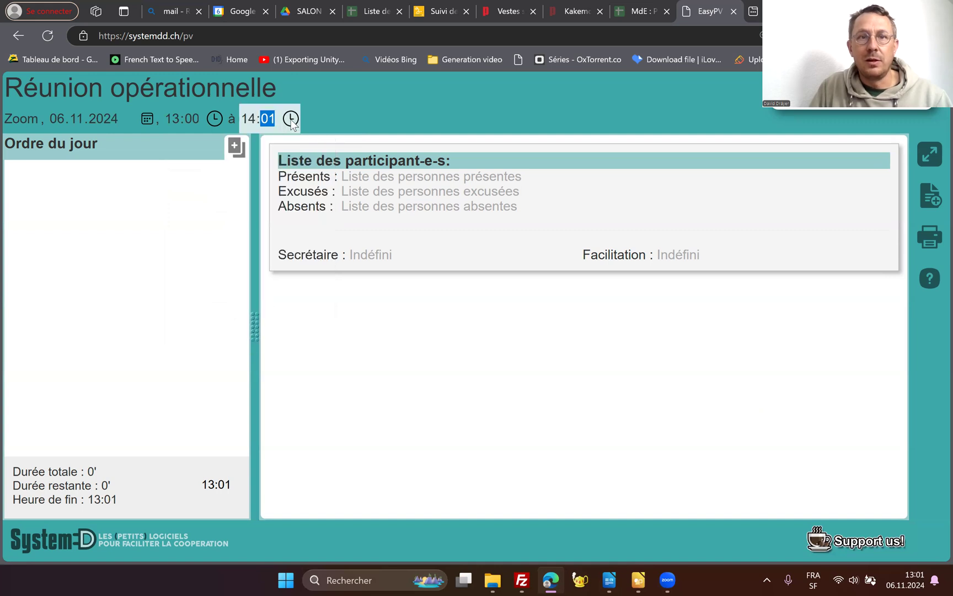
click(291, 118)
scroll(315, 193, up, 2)
click(310, 190)
click(339, 111)
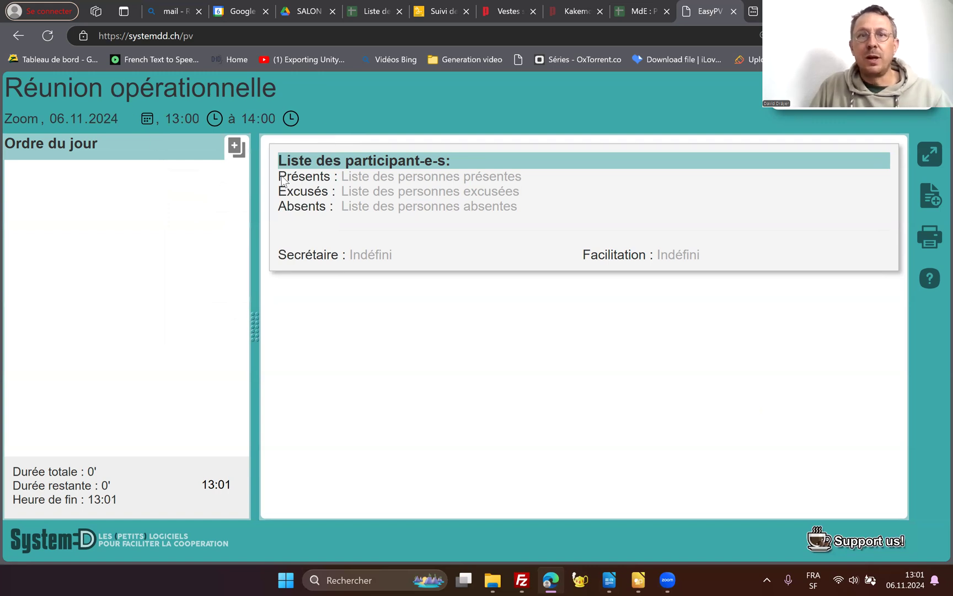
- Enter the first names of the three attendees as present, separated by commas, in the participant list
click(347, 176)
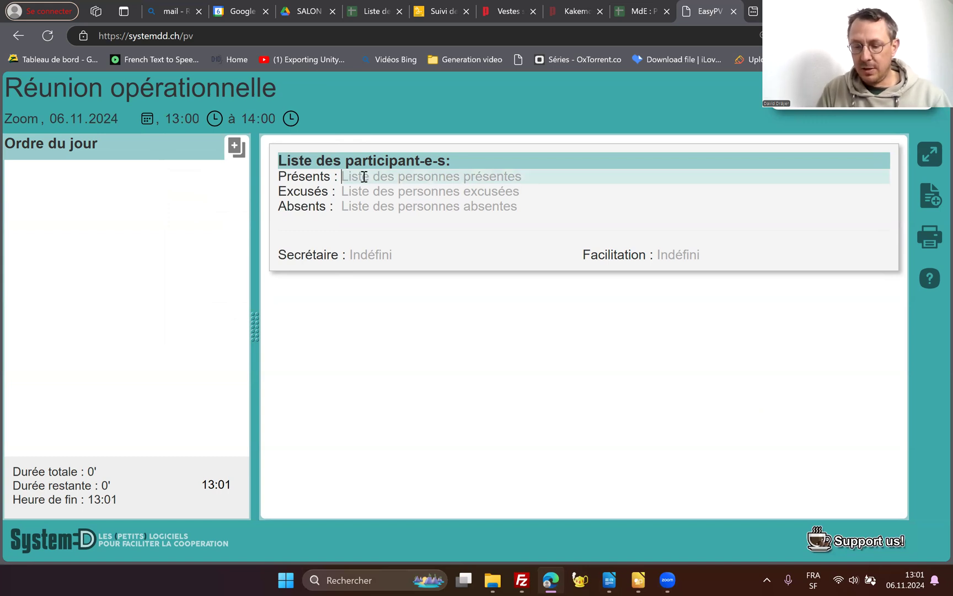
text(Lucie, )
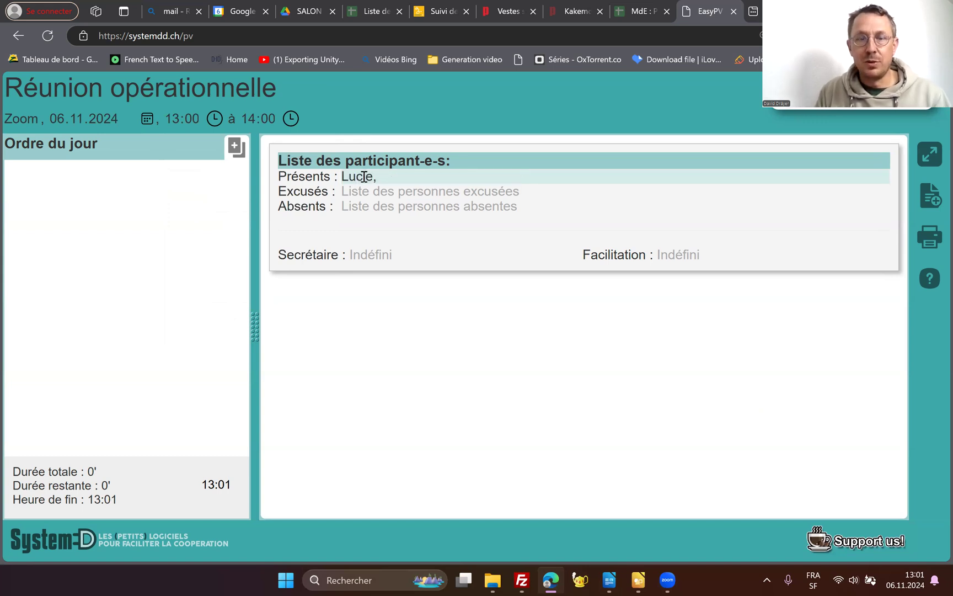
text(Mar)
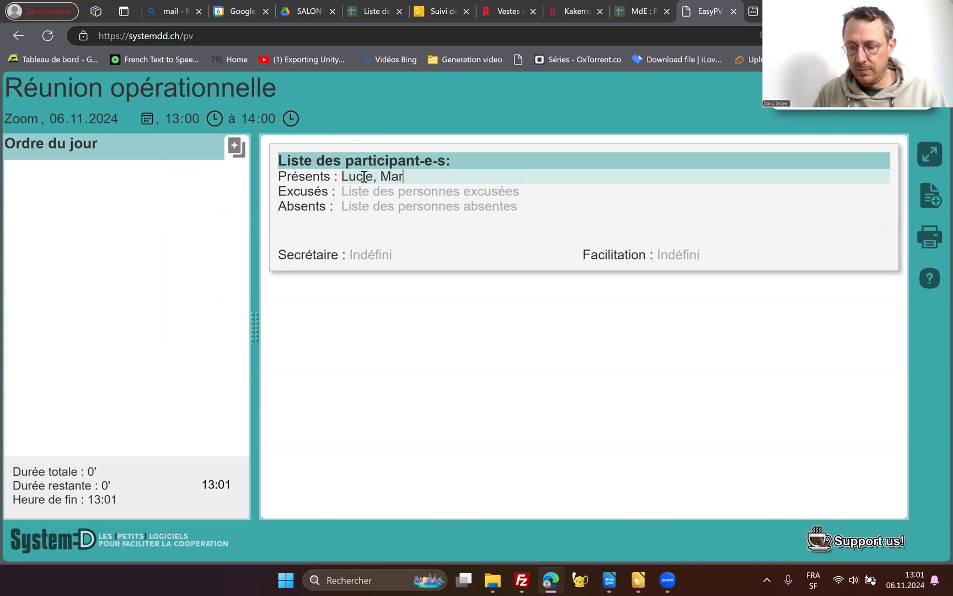
text(tin, Gérald)
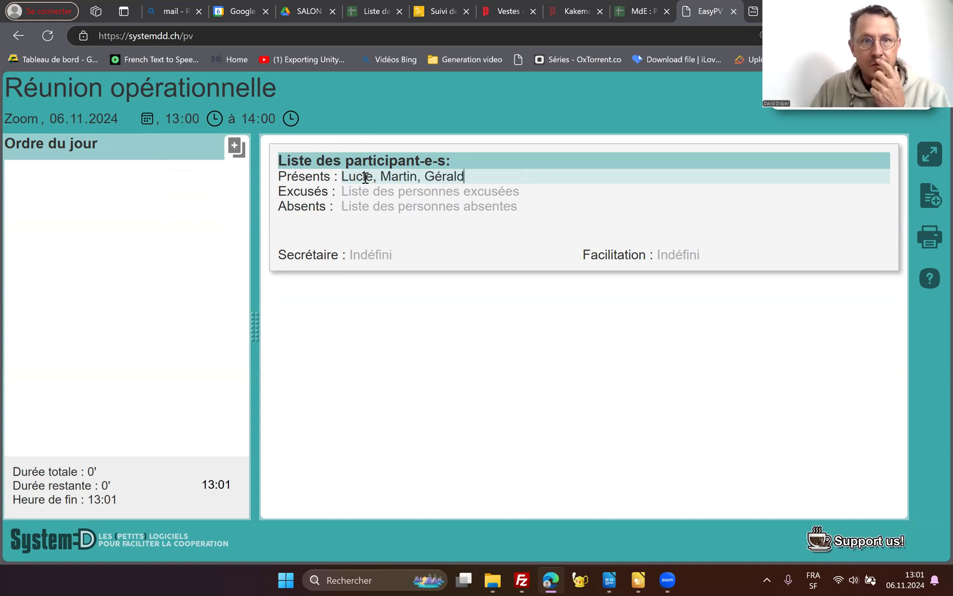
- Enter the first name of the excused person and that of the absent person in the participant list
key(Tab)
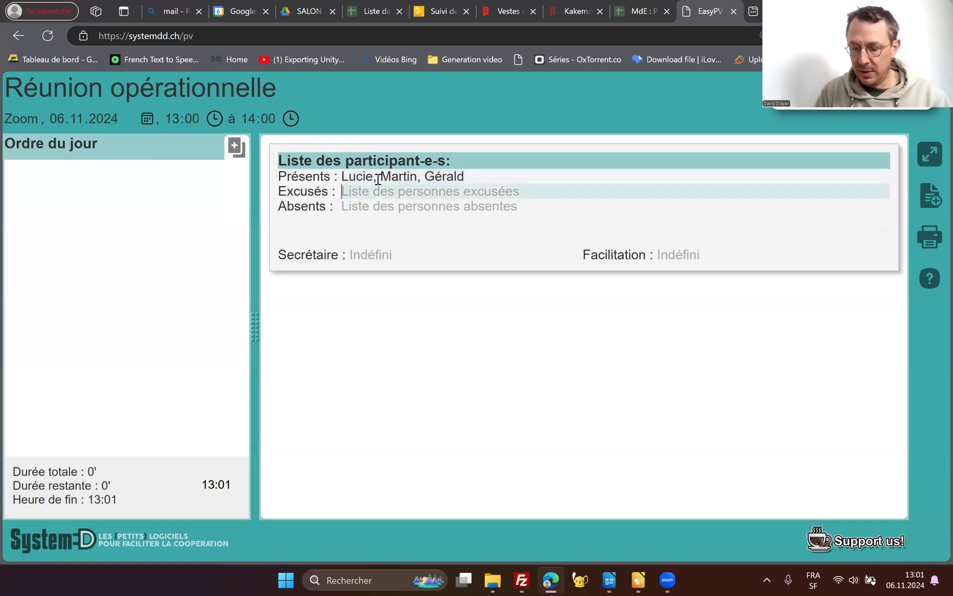
text(Sonia)
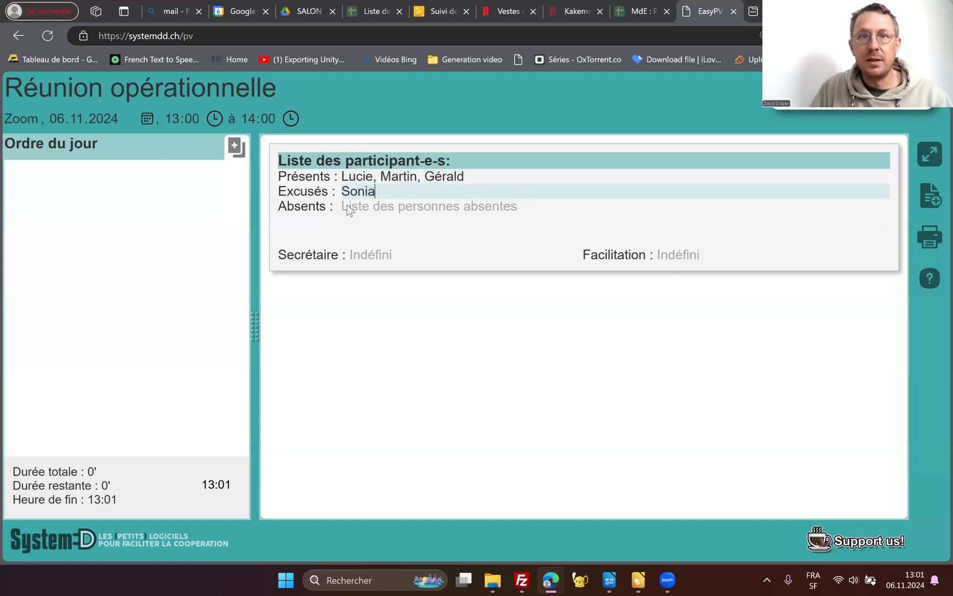
click(356, 211)
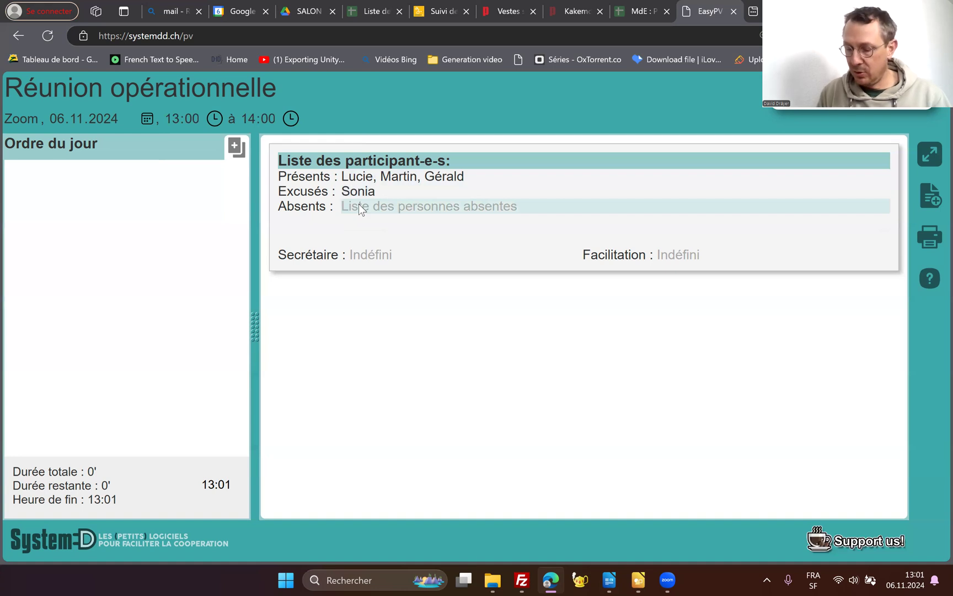
text(Laurent)
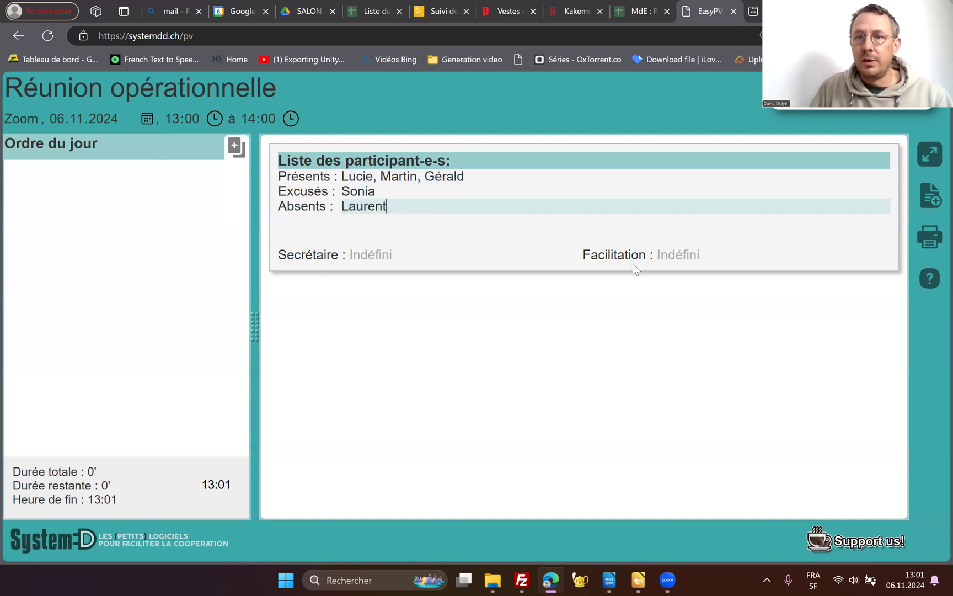
- Enter the facilitator's and the secretary's first names in the participant block
click(688, 258)
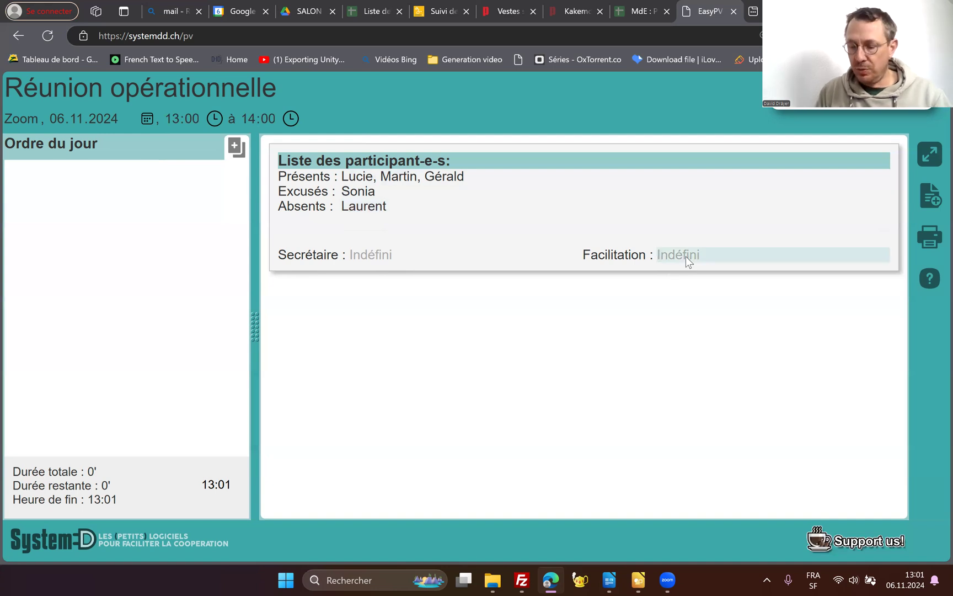
text(David)
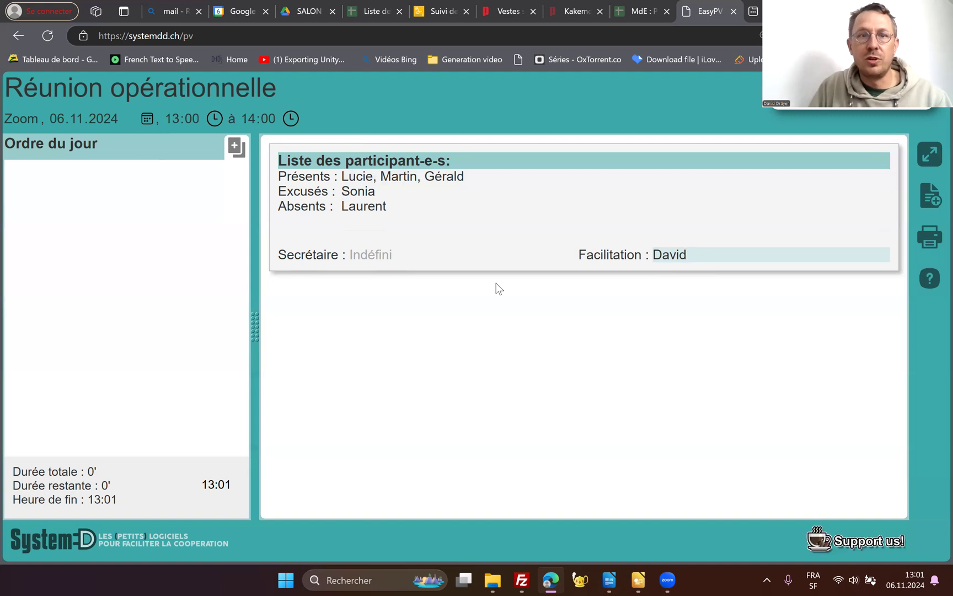
click(378, 255)
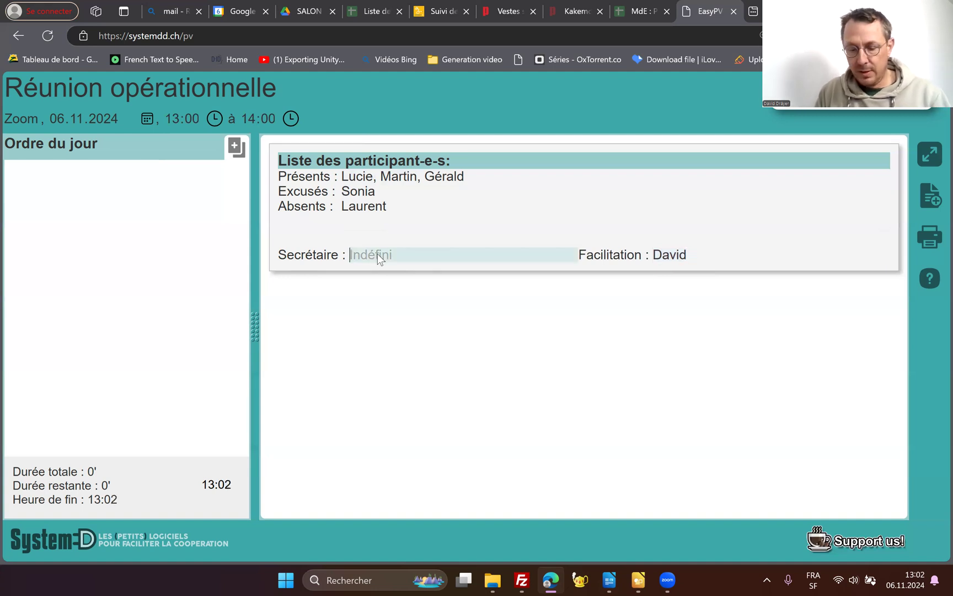
text(Cédric)
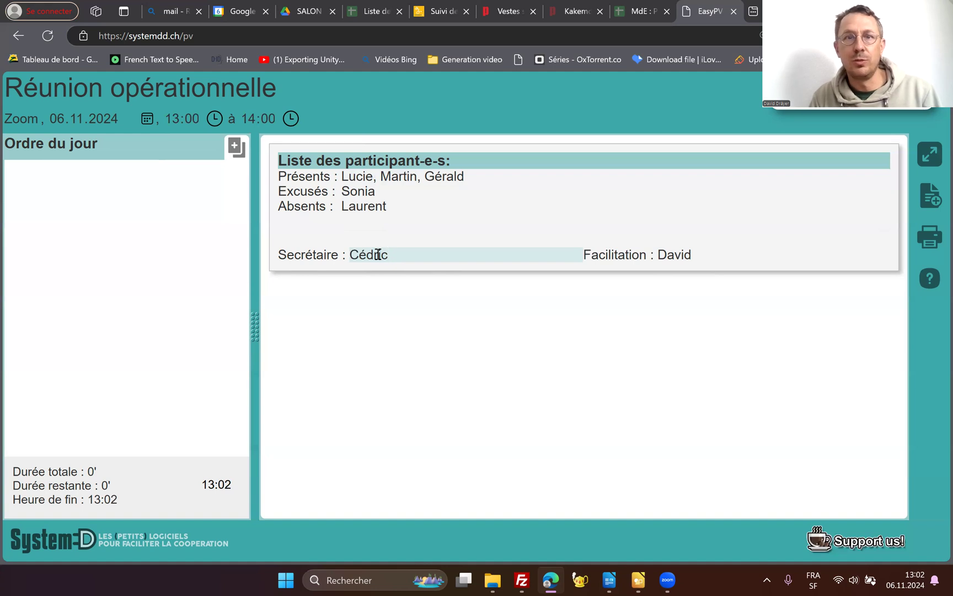
click(369, 290)
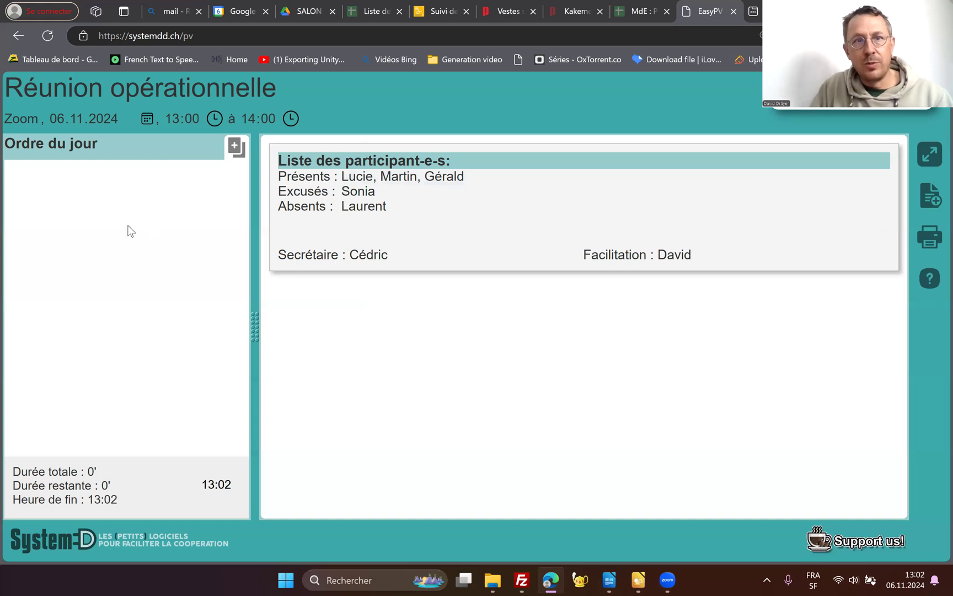
- Add an agenda item described as "Achat imprimante" and enter the first name of the person responsible for it
click(235, 150)
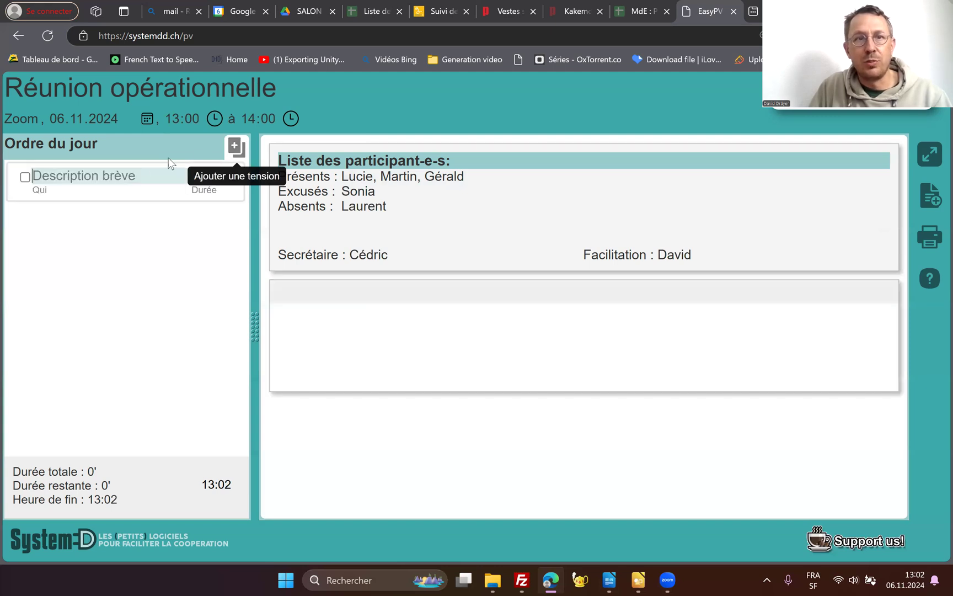
click(82, 173)
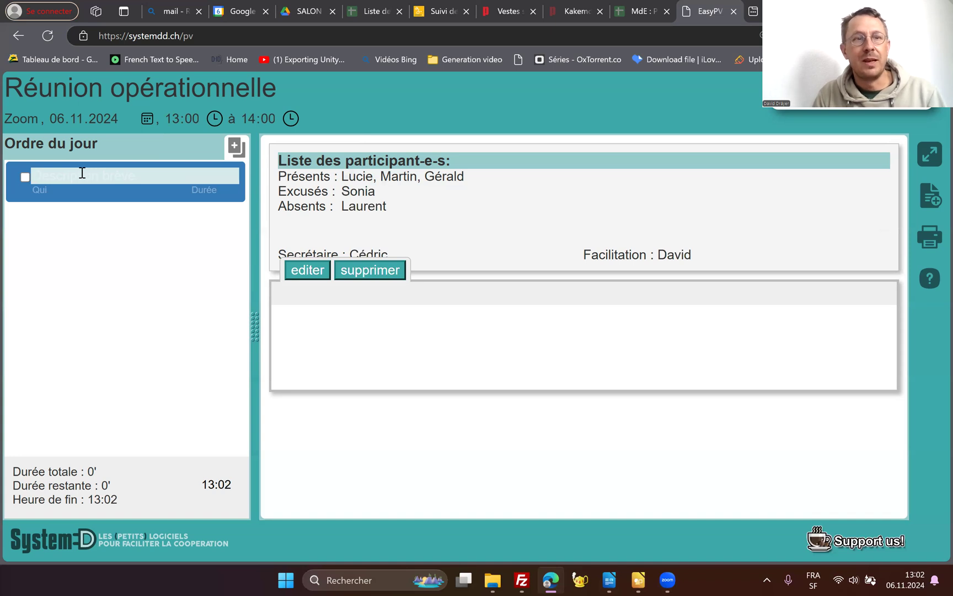
text(A)
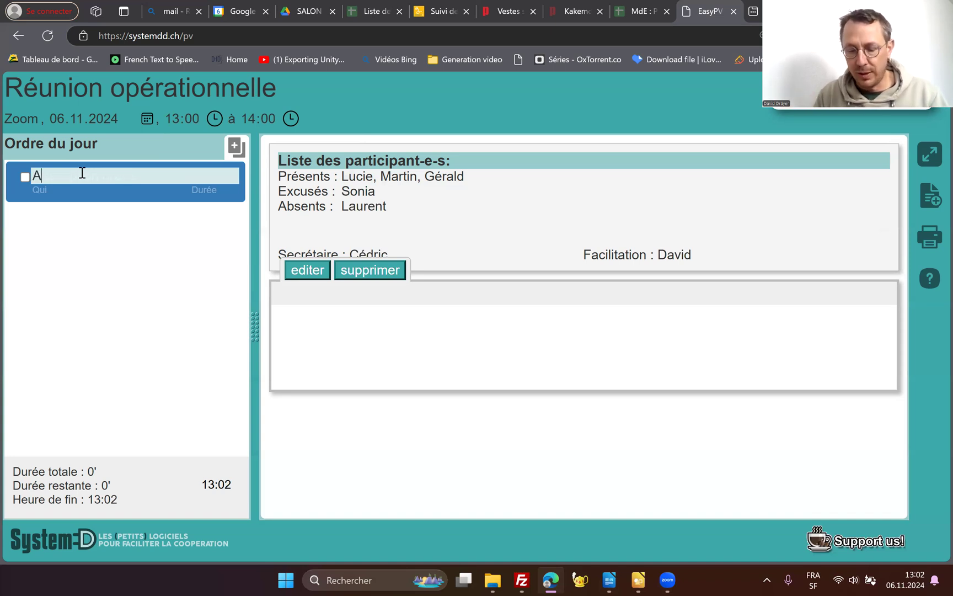
text(chat imprim)
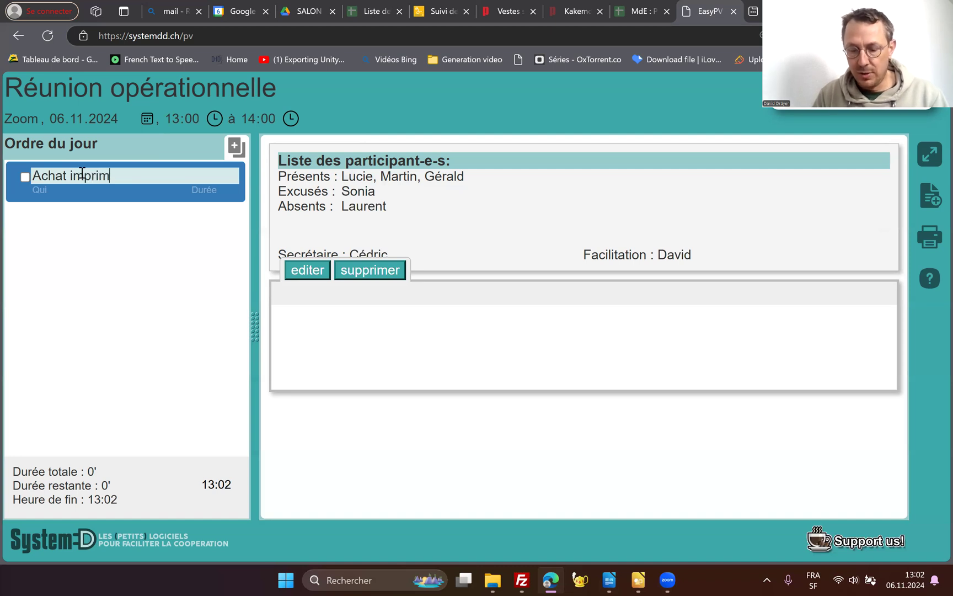
text(ente)
key(BackSpace)
key(BackSpace)
key(BackSpace)
key(BackSpace)
text(ante)
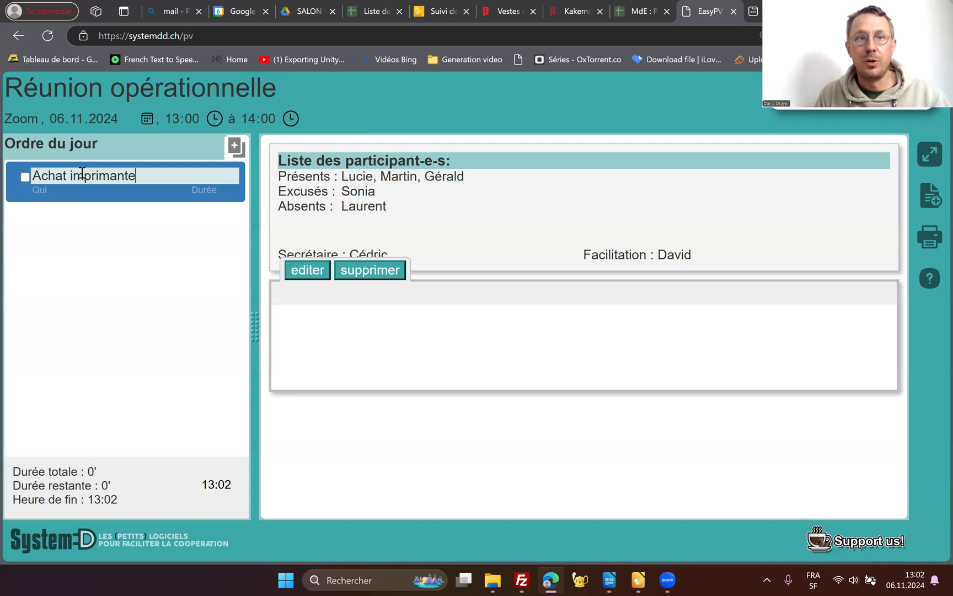
key(Tab)
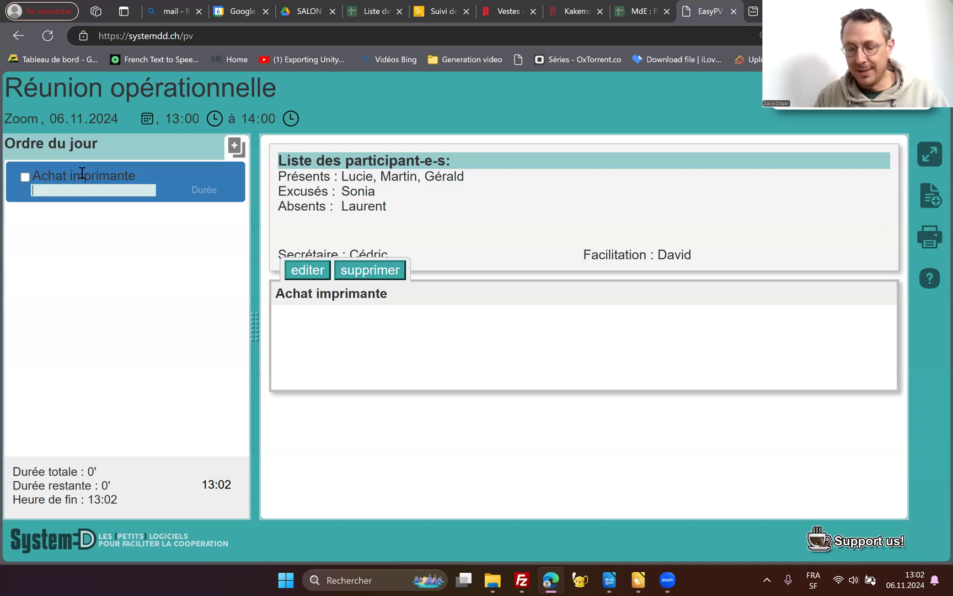
text(David)
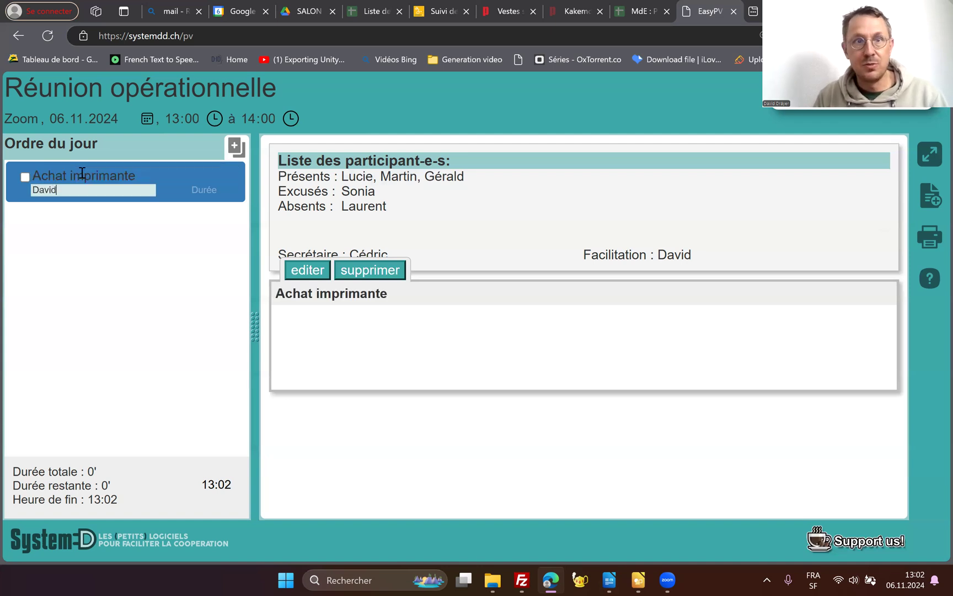
- Set the duration of the "Achat imprimante" agenda item to 10 minutes
key(Tab)
text(10)
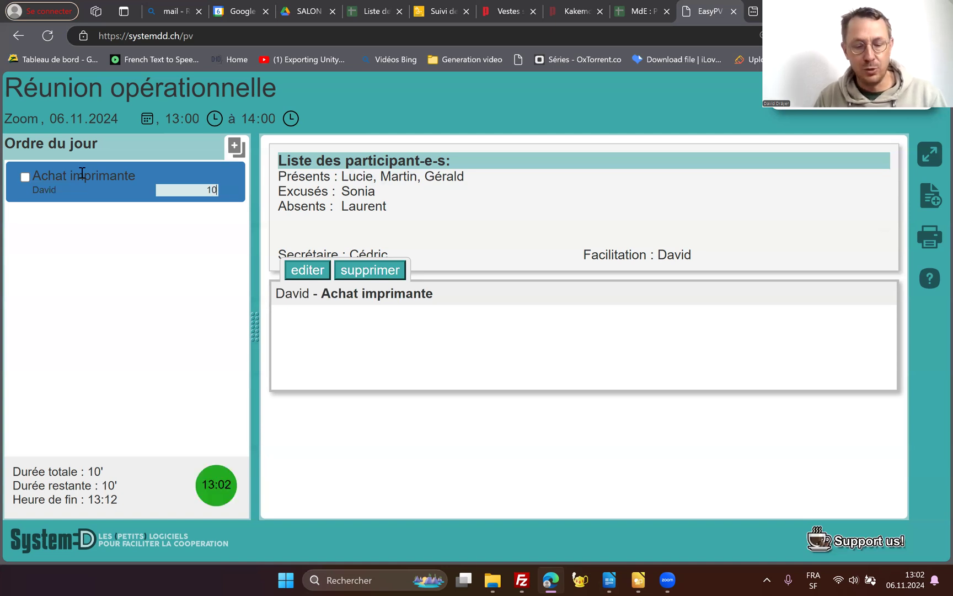
- Add a 15-minute agenda item "Notes de frais", entering the responsible person's first name followed by "(compta)"
key(Return)
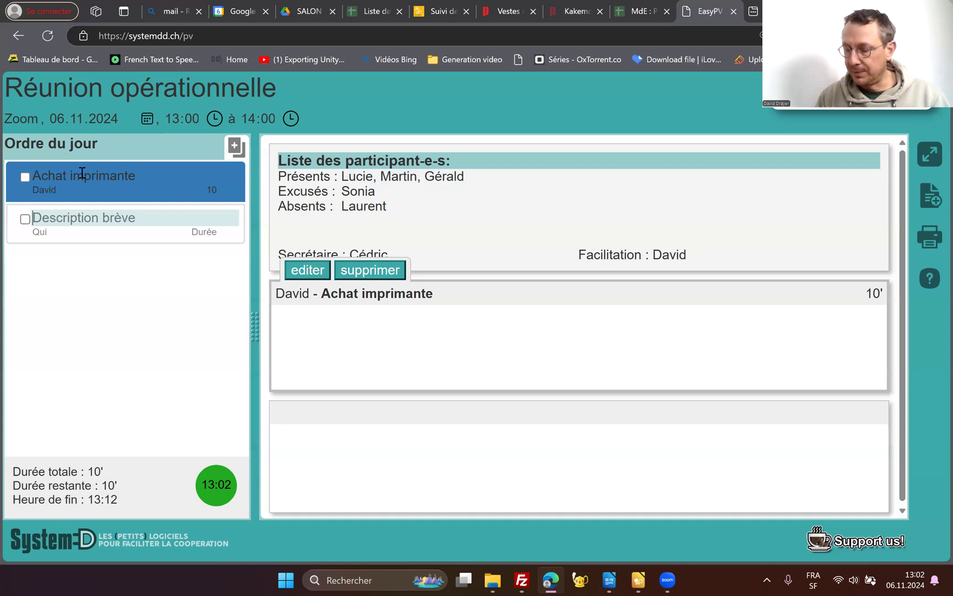
text(Not)
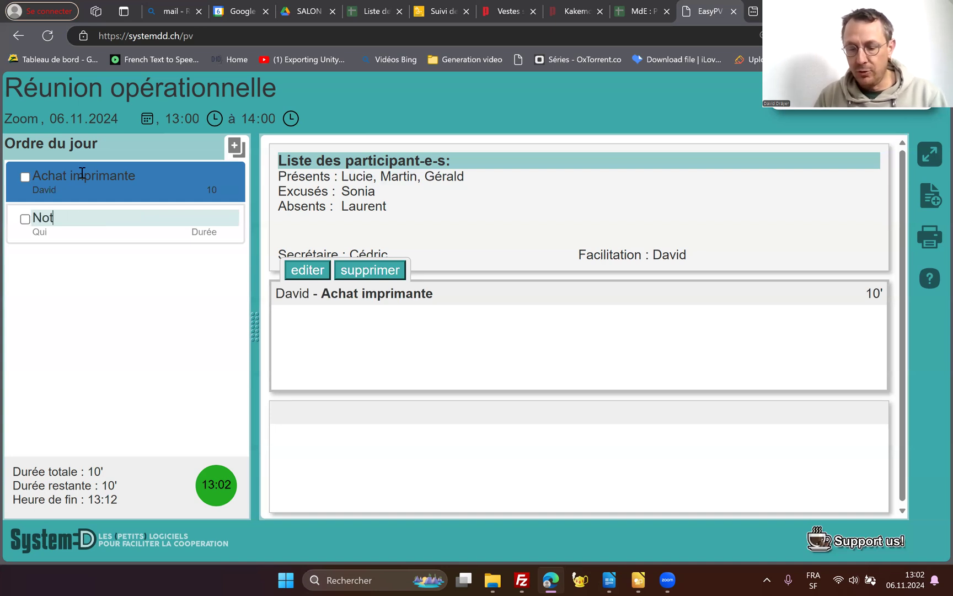
text(es de f)
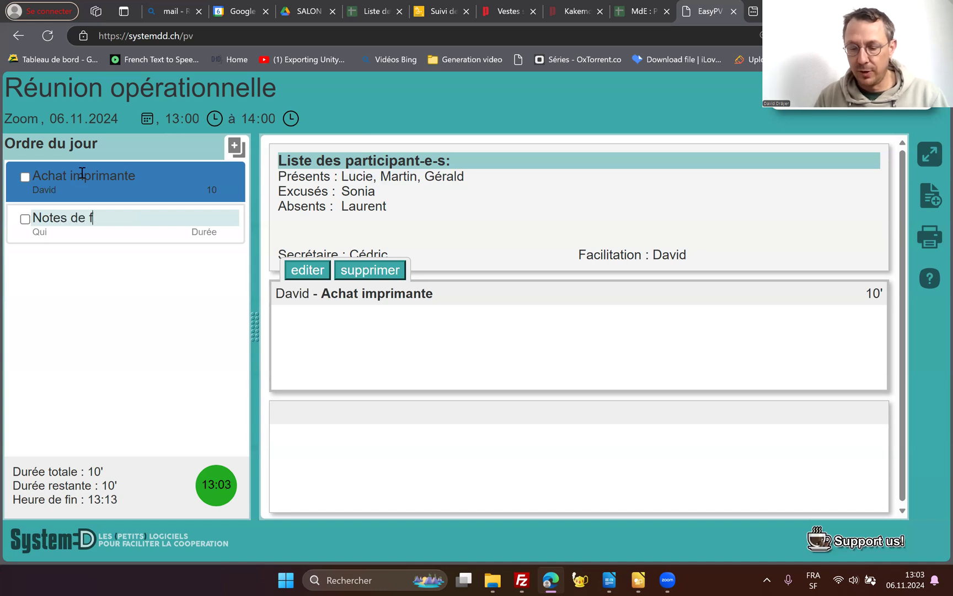
text(rais)
key(Tab)
text(L)
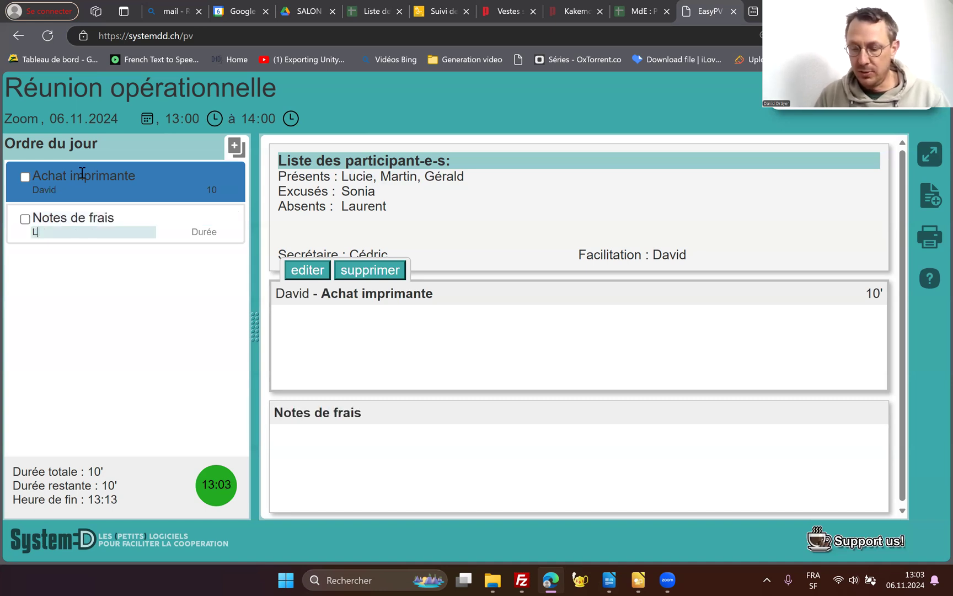
text(ucie )
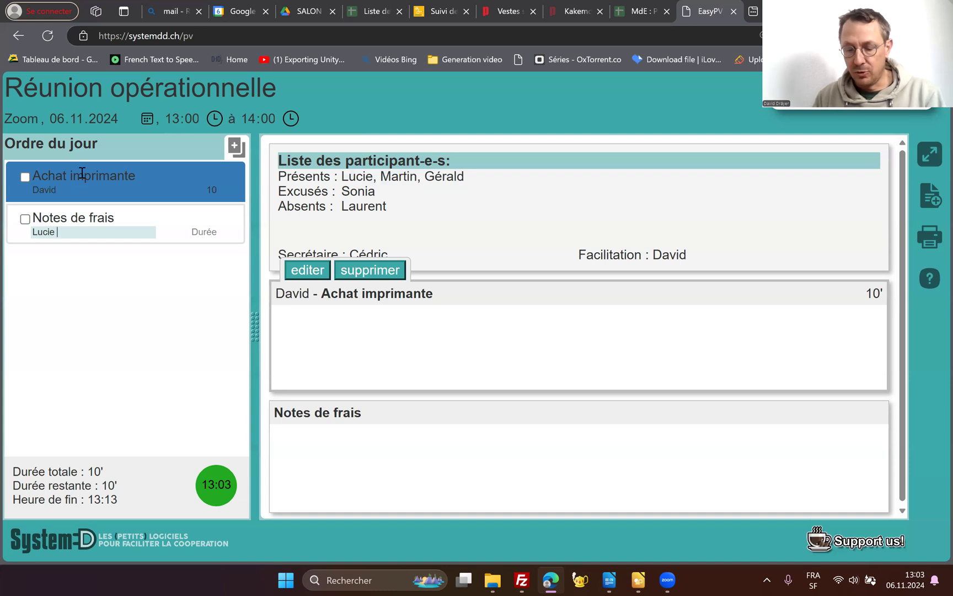
text((compta))
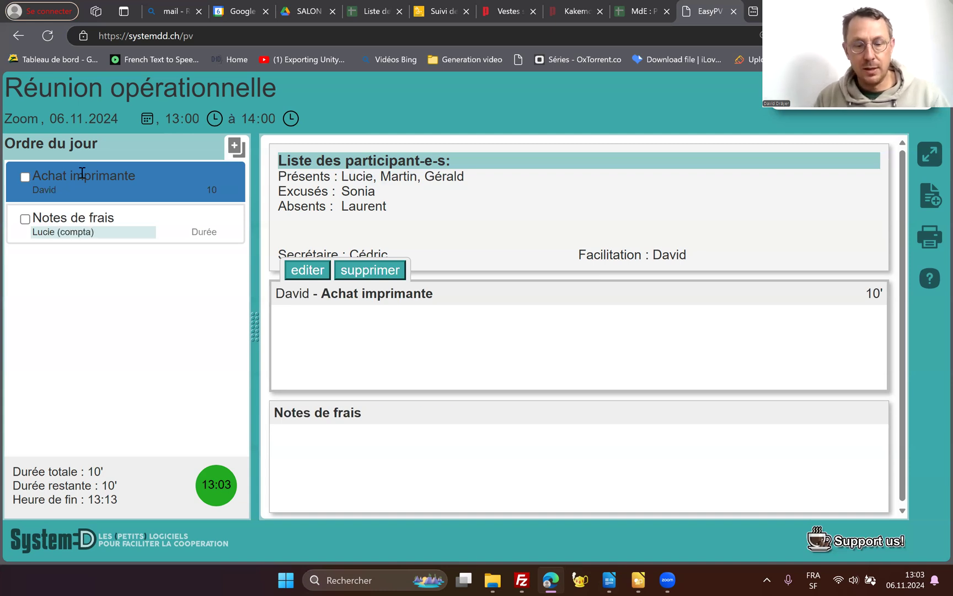
key(Tab)
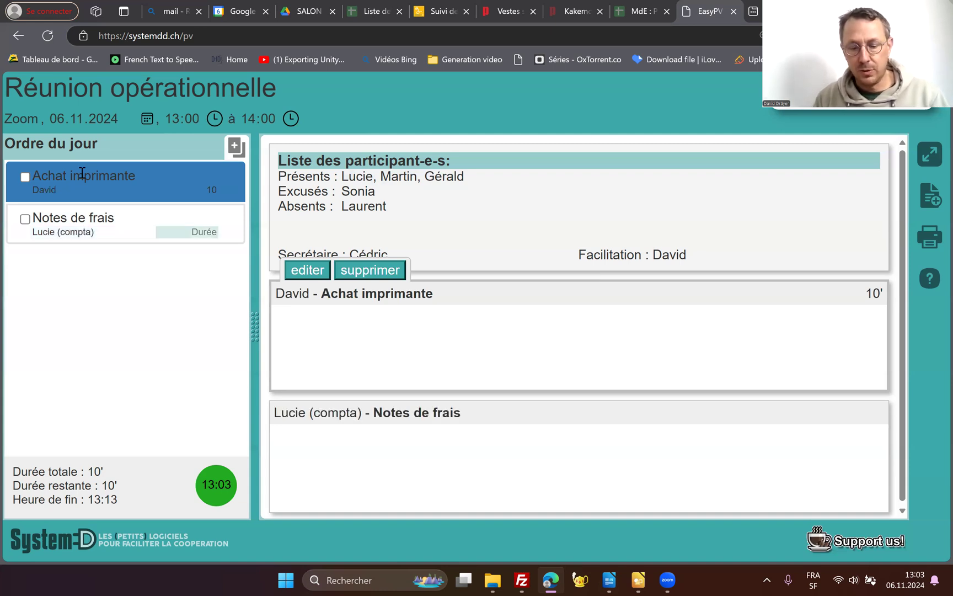
text(15)
- Add an agenda item "Nouveaux flyers" with the responsible person's first name and a duration of 5 minutes
key(Return)
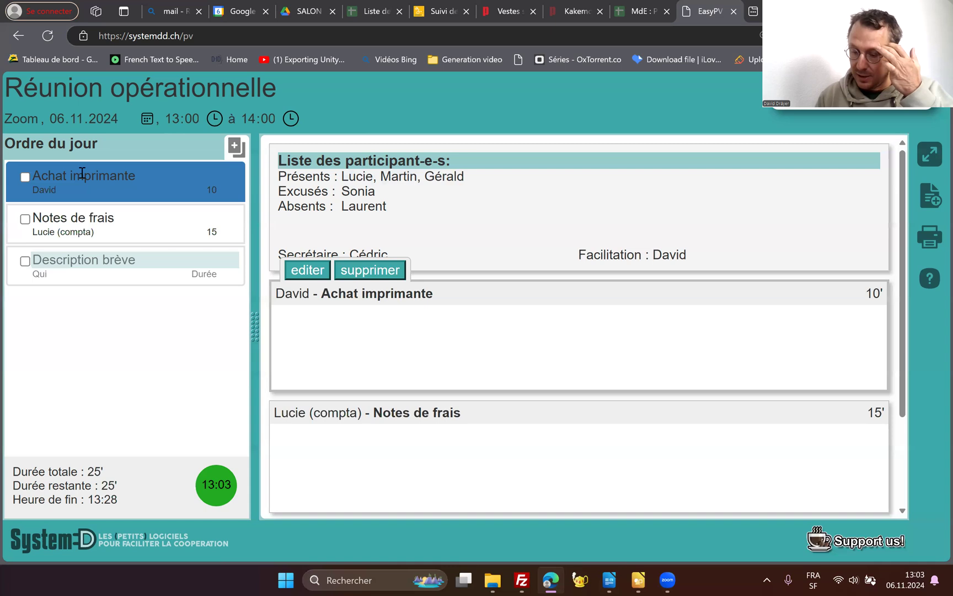
text(Nou)
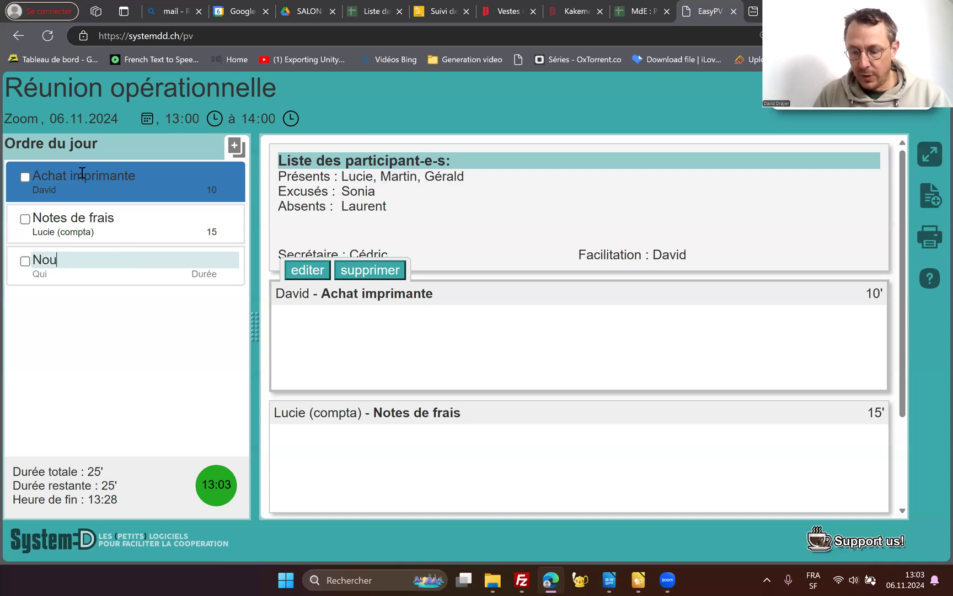
text(veaux flyers)
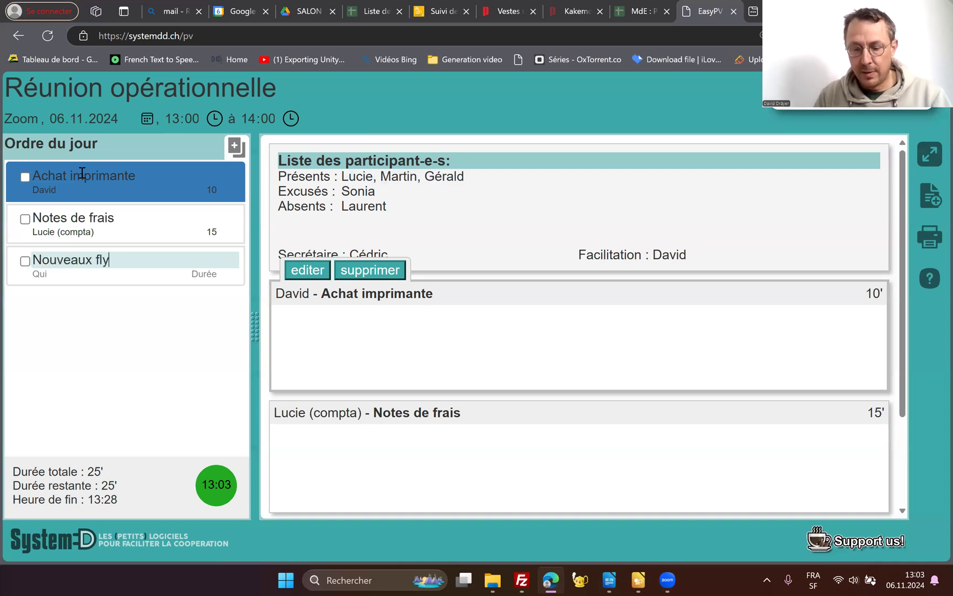
key(Tab)
text(Gérald)
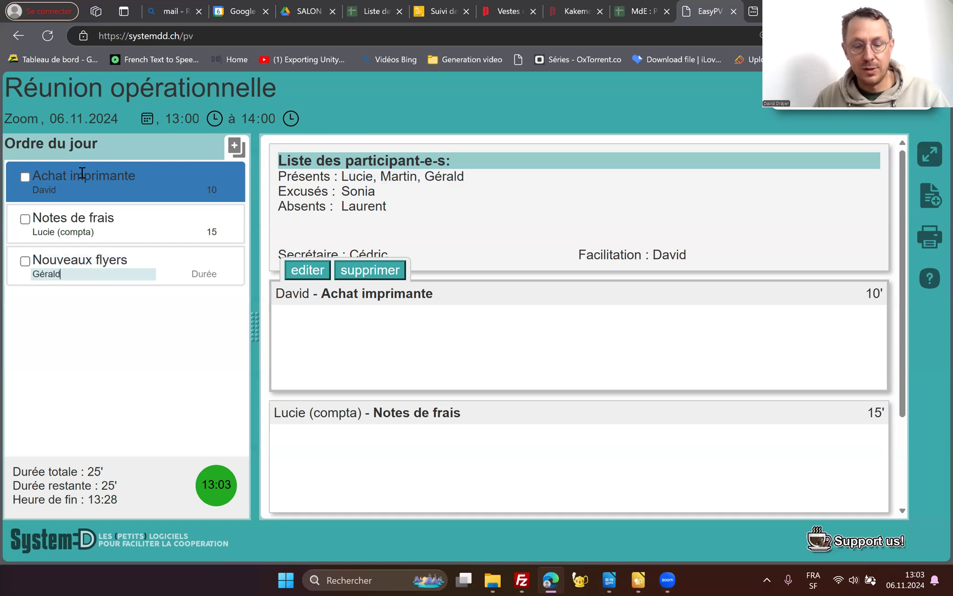
key(Tab)
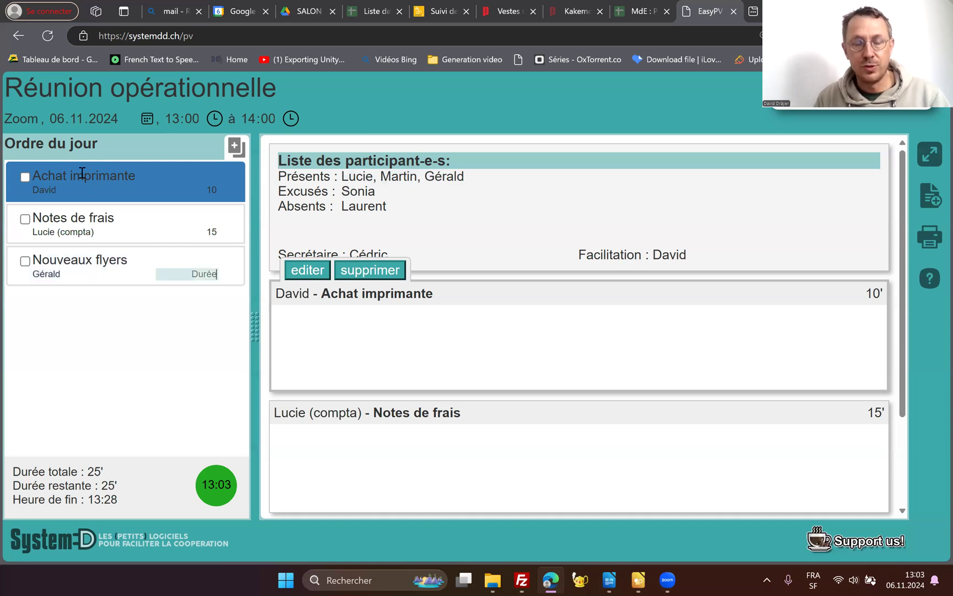
text(5)
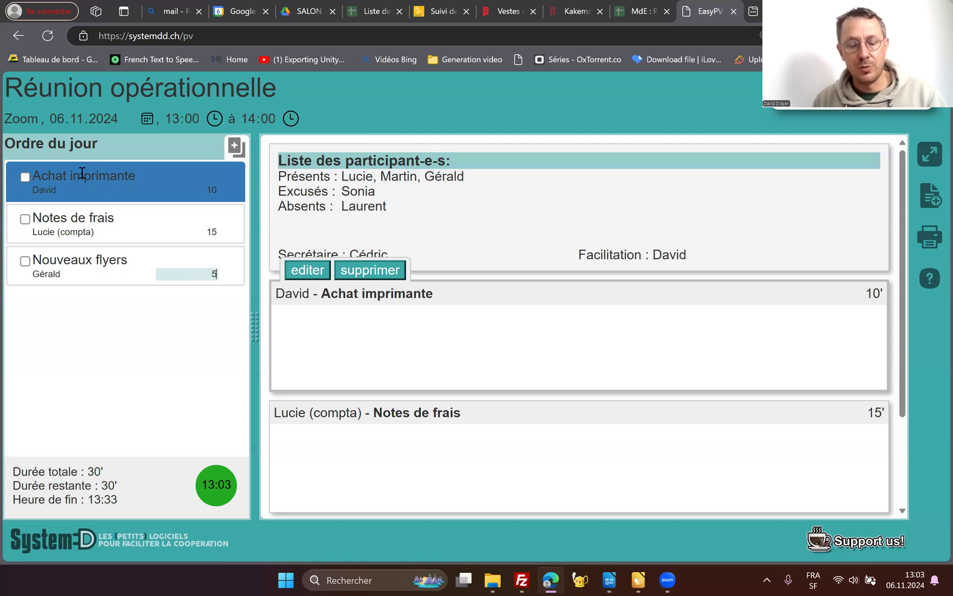
- Add an agenda item "Norme ISO" with the responsible person's first name and a duration of 15 minutes
key(Return)
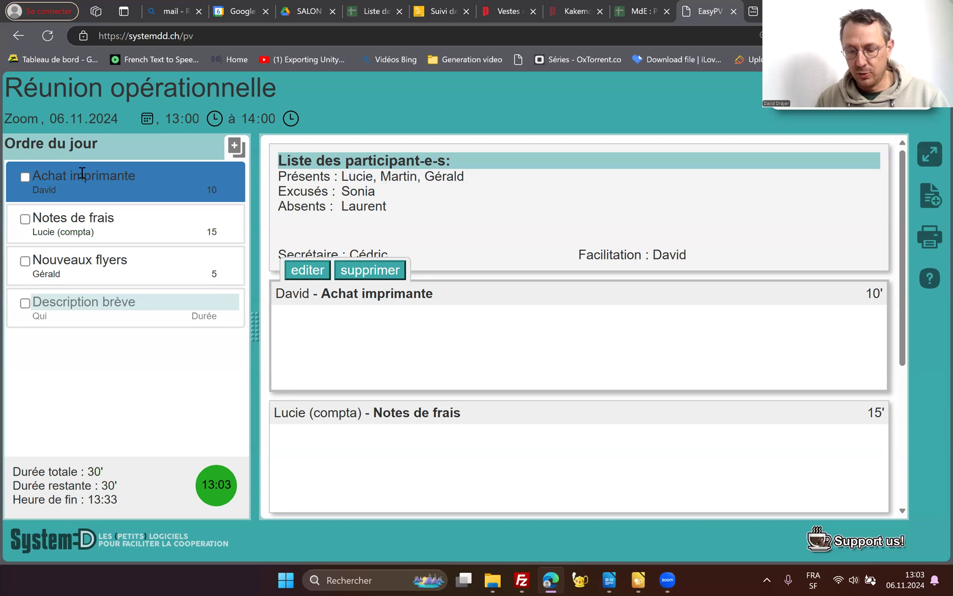
text(Norme )
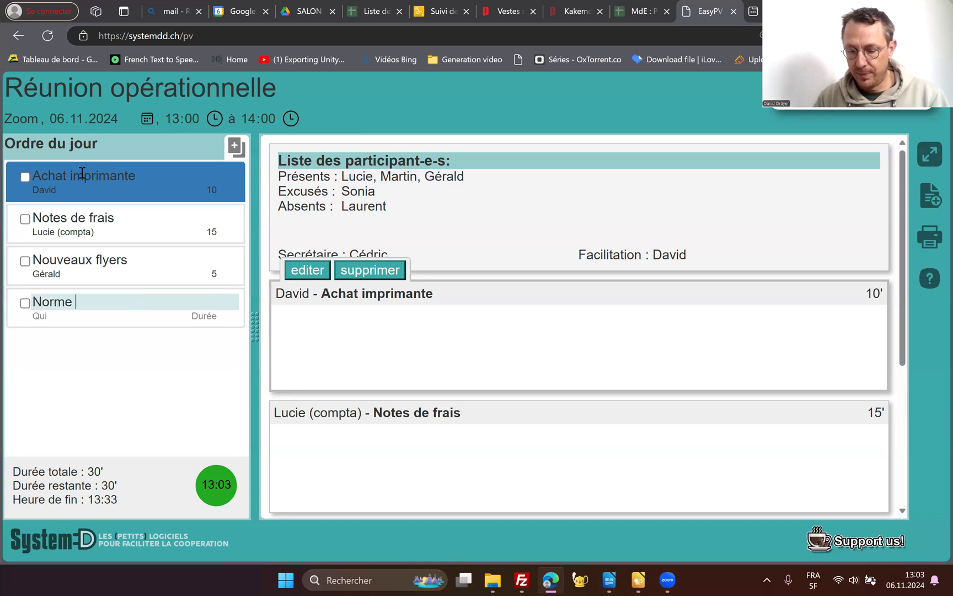
text(ISO)
key(Tab)
text(Martin)
key(Tab)
text(15)
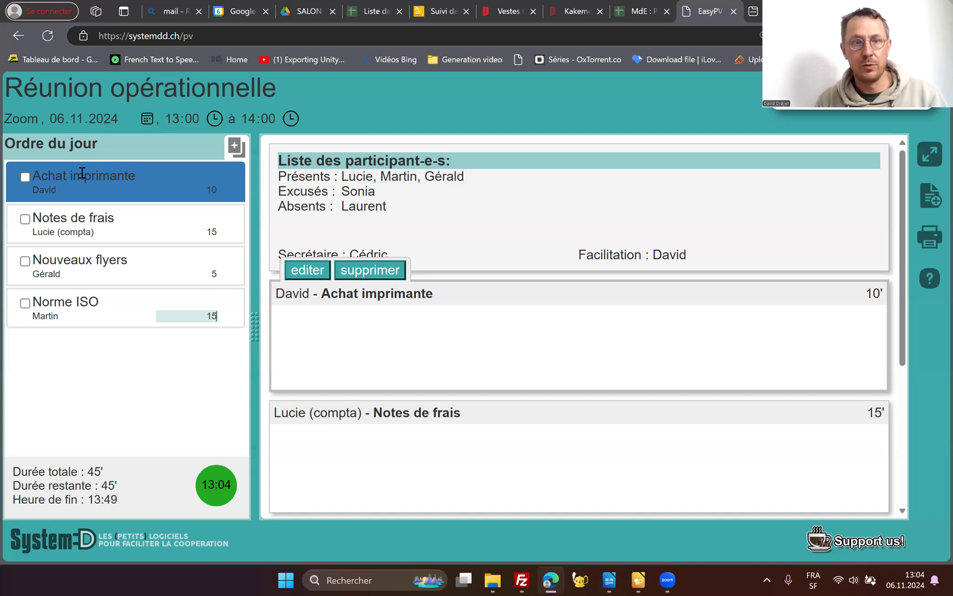
click(130, 377)
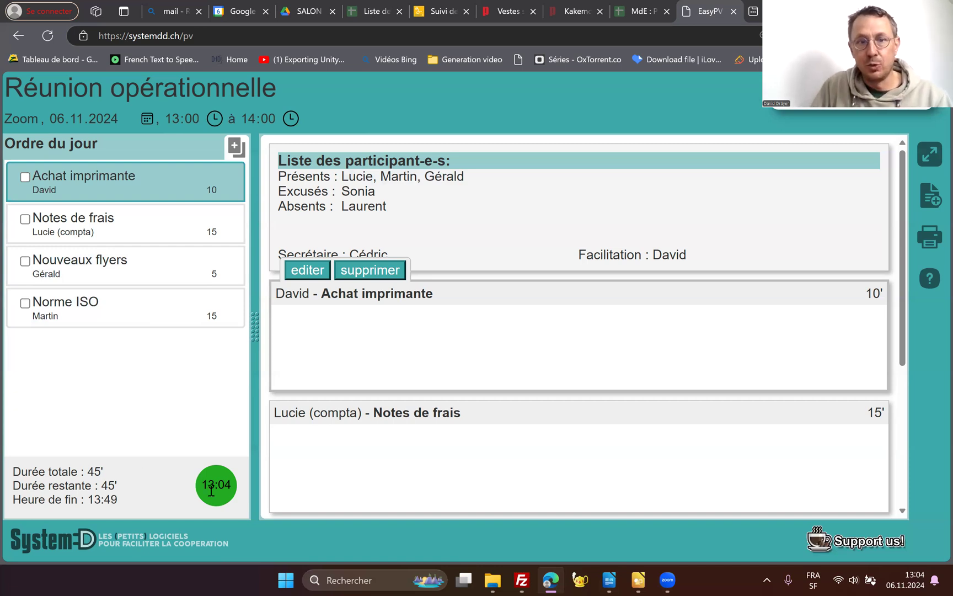
- Change the meeting's end time to 13:30
click(251, 118)
text(13:)
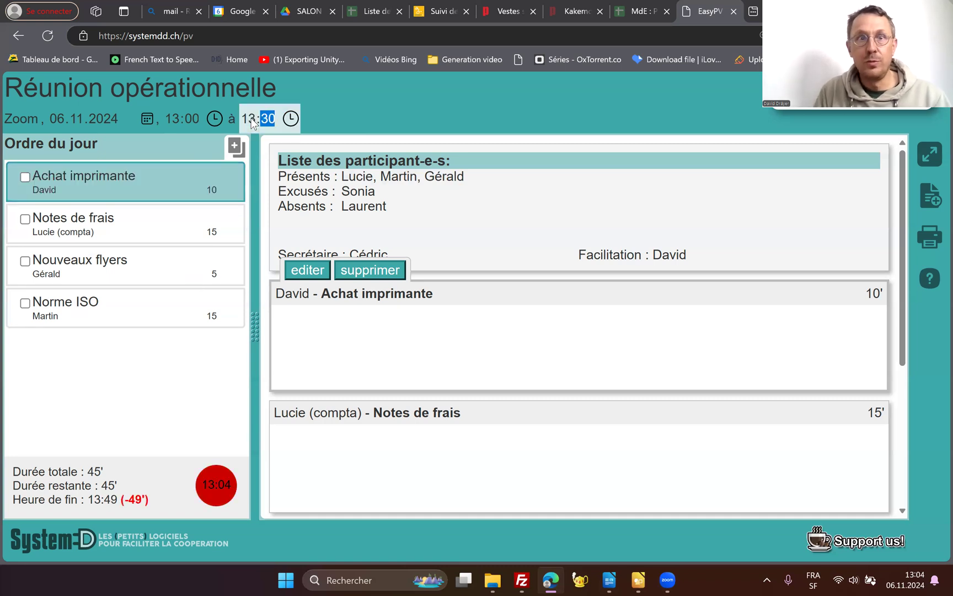
text(30)
click(168, 359)
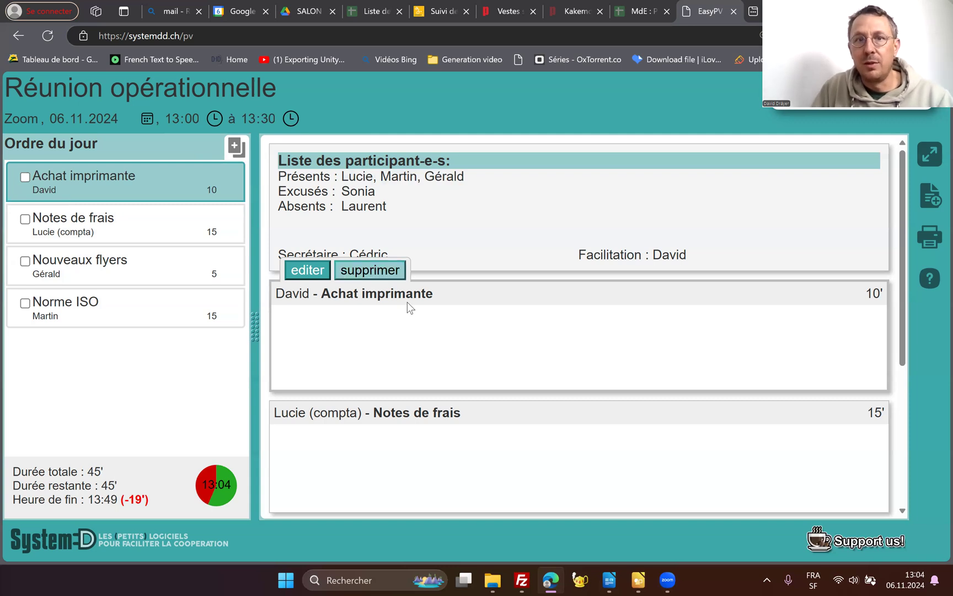
- Reorder the agenda so that "Norme ISO" comes first and "Nouveaux flyers" second
scroll(409, 300, down, 3)
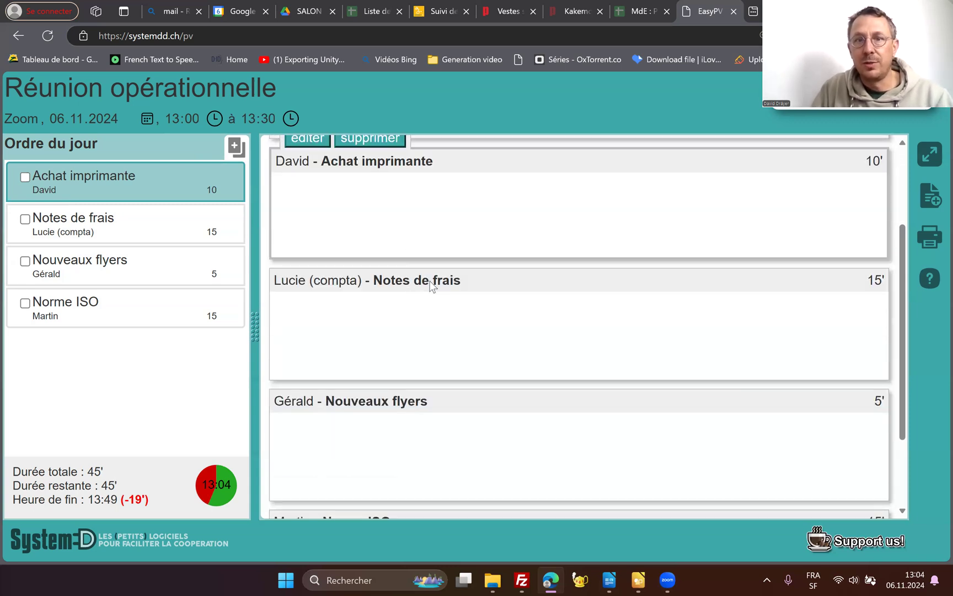
scroll(434, 364, down, 2)
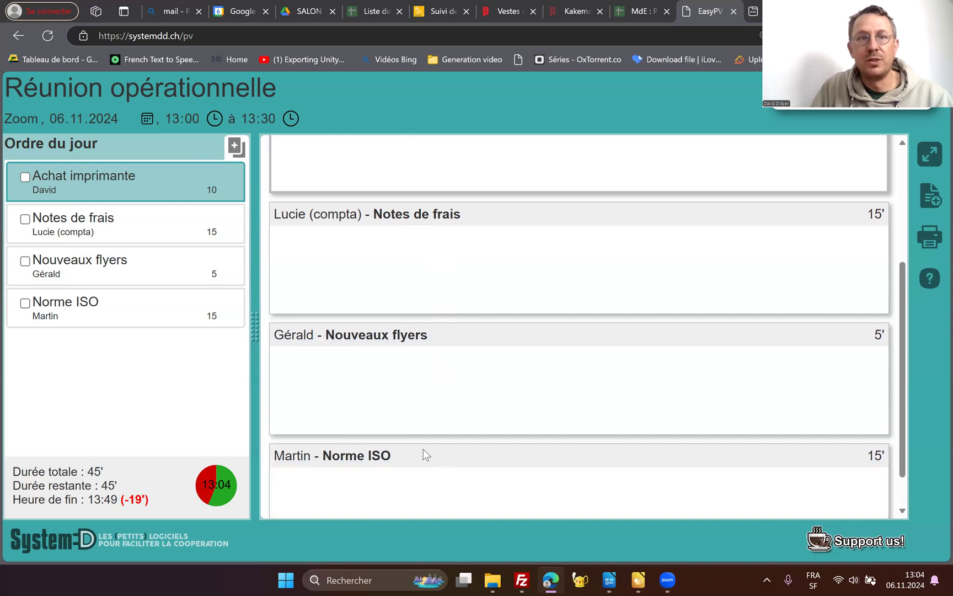
scroll(426, 415, up, 1)
scroll(428, 418, up, 1)
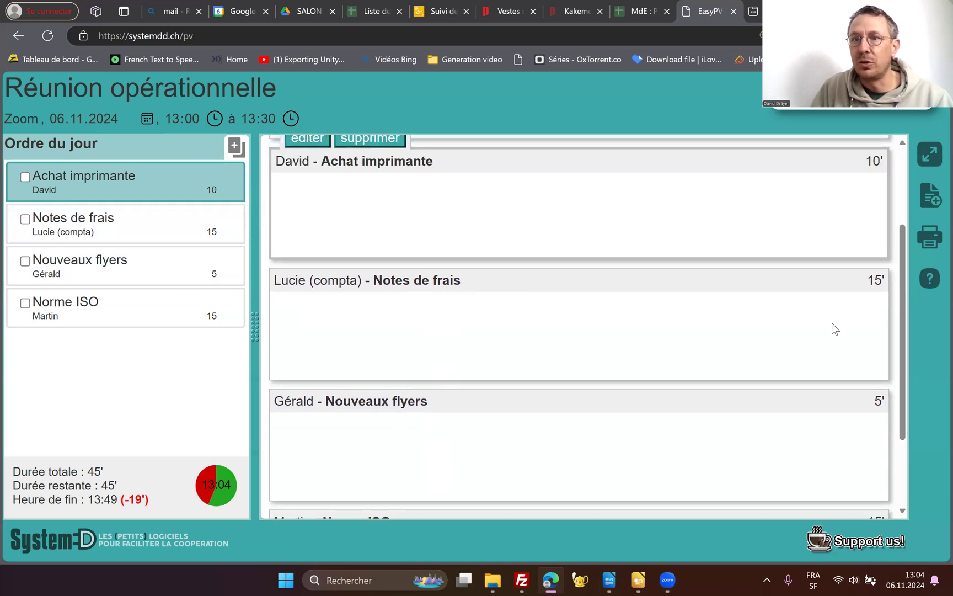
scroll(613, 394, up, 2)
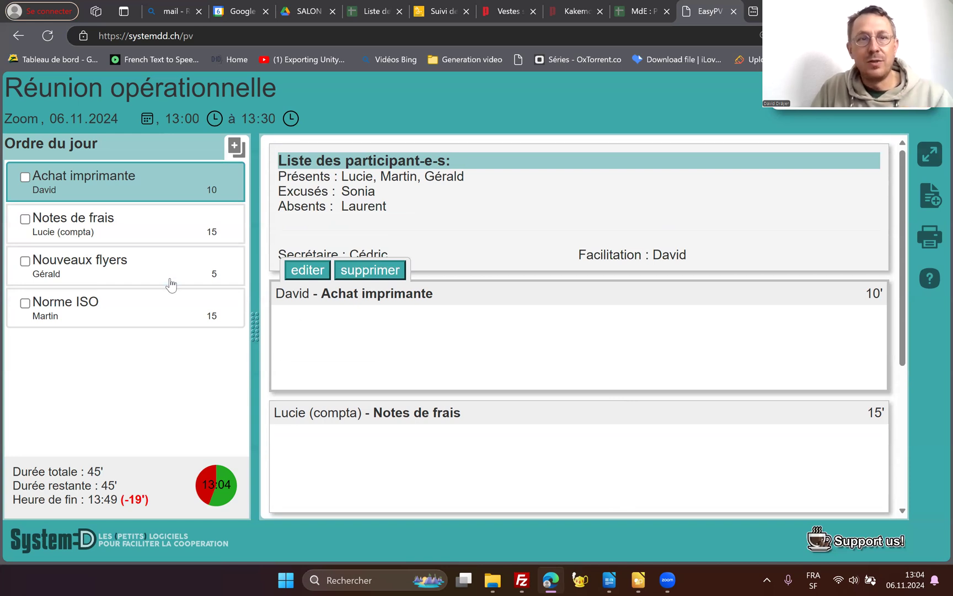
drag(145, 314, 137, 193)
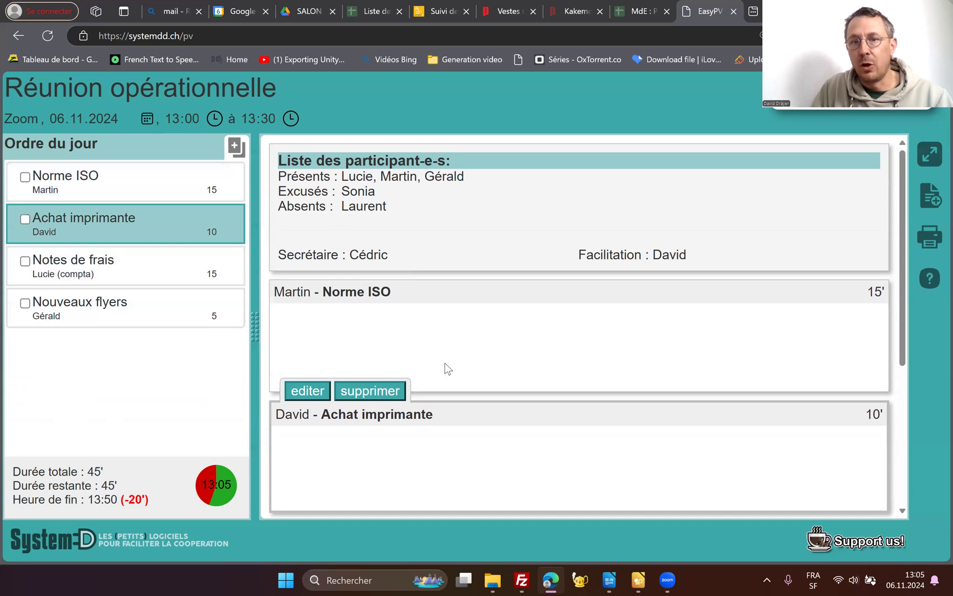
scroll(480, 414, down, 2)
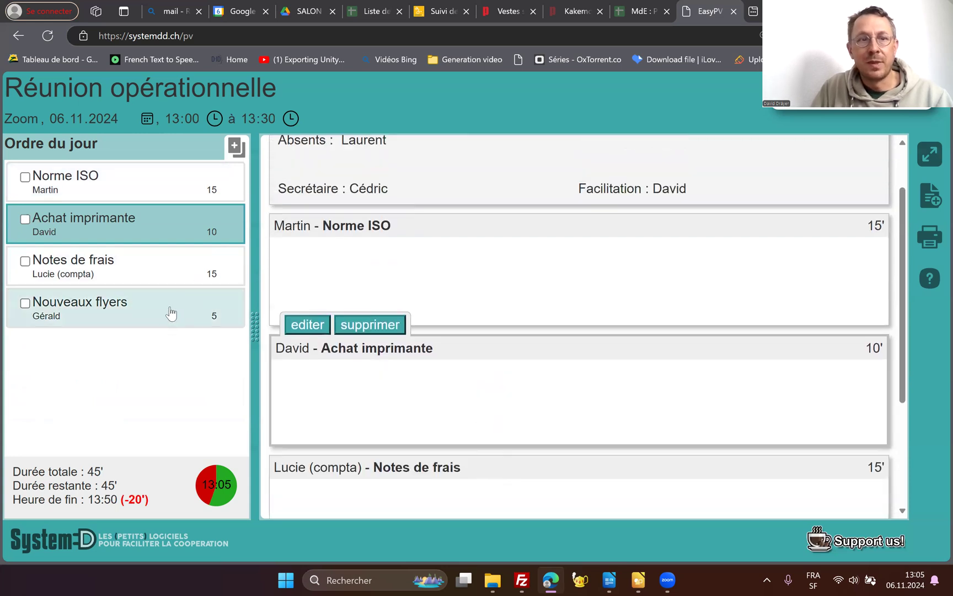
drag(164, 311, 166, 237)
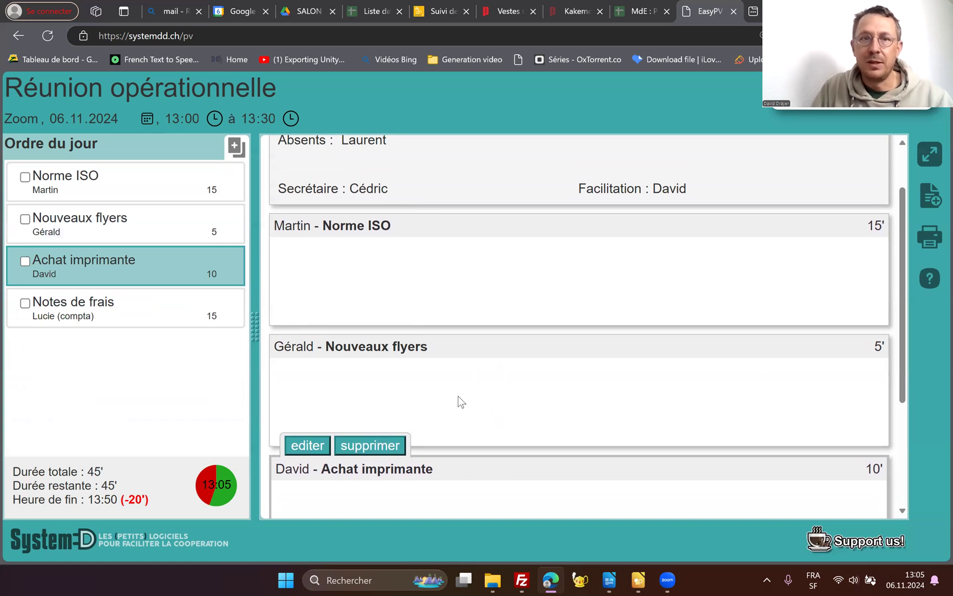
- Open the "Norme ISO" notes for editing and write the presenter's first name followed by "nous recadre sur l'application de la norme ISO."
scroll(310, 261, down, 1)
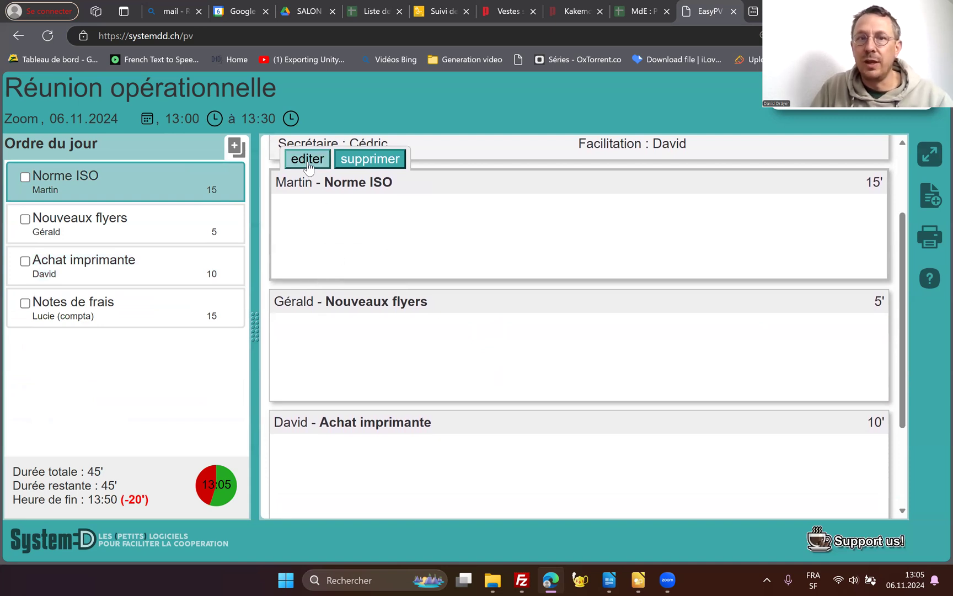
click(307, 160)
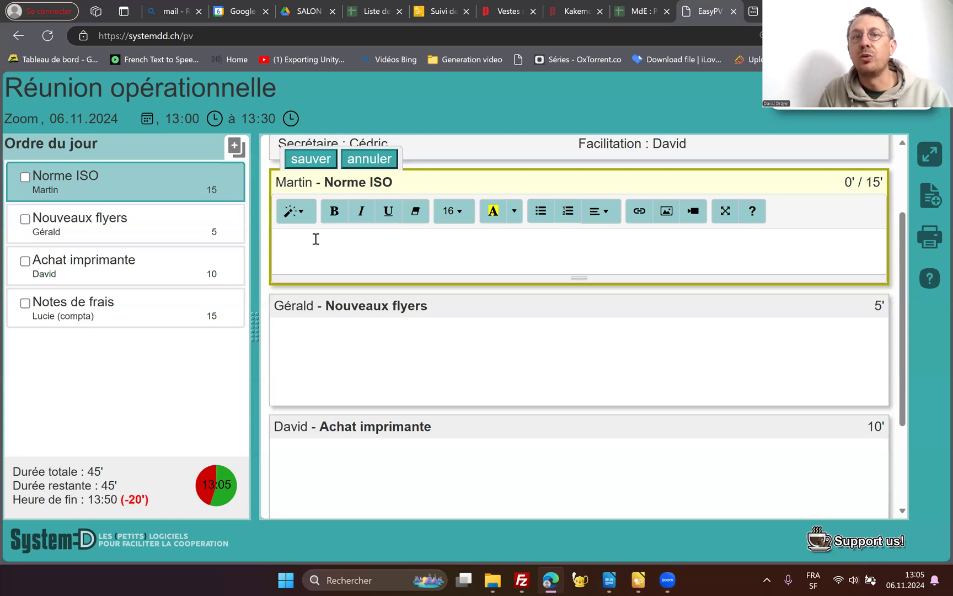
text(M)
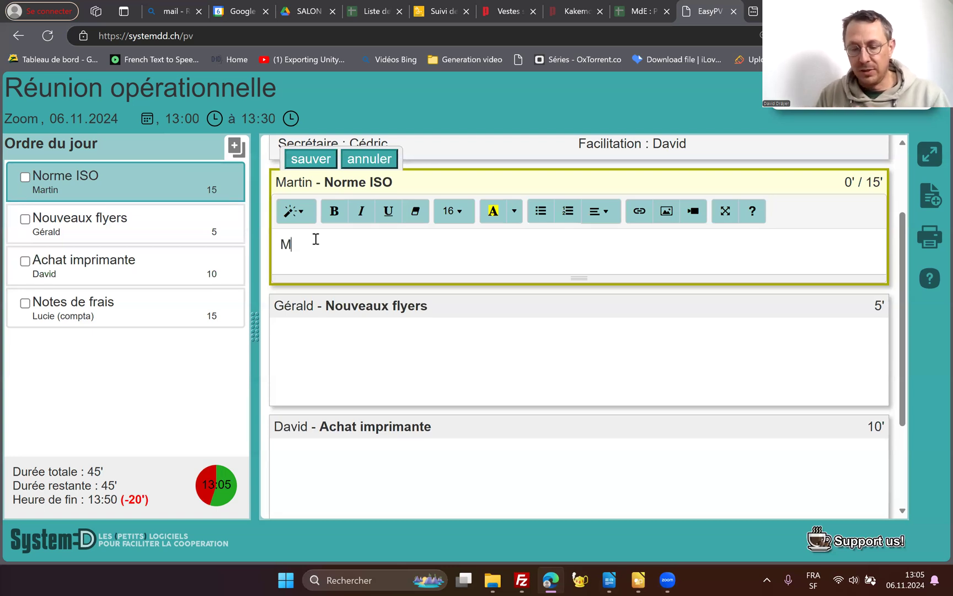
text(artin nous )
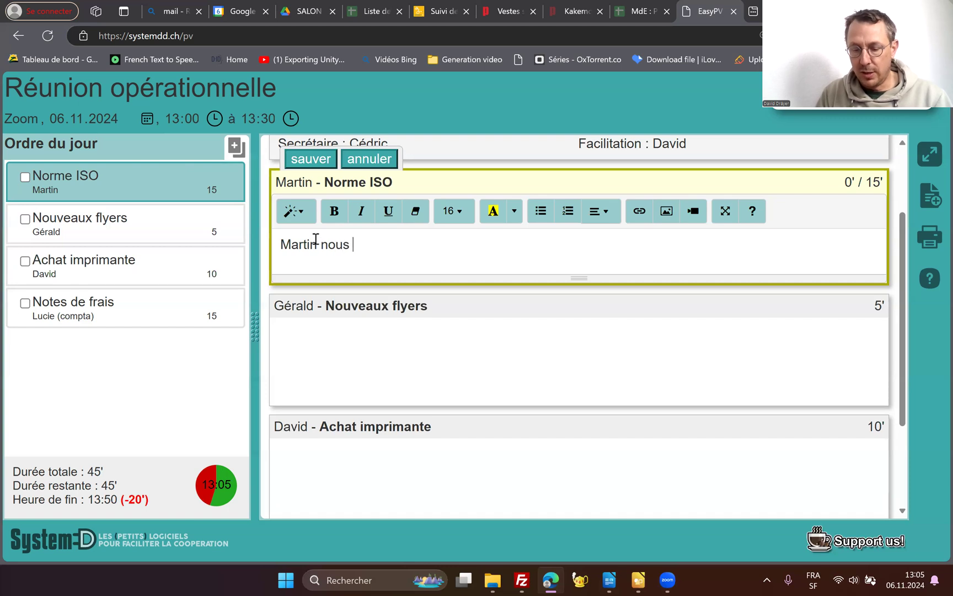
text(recadre s)
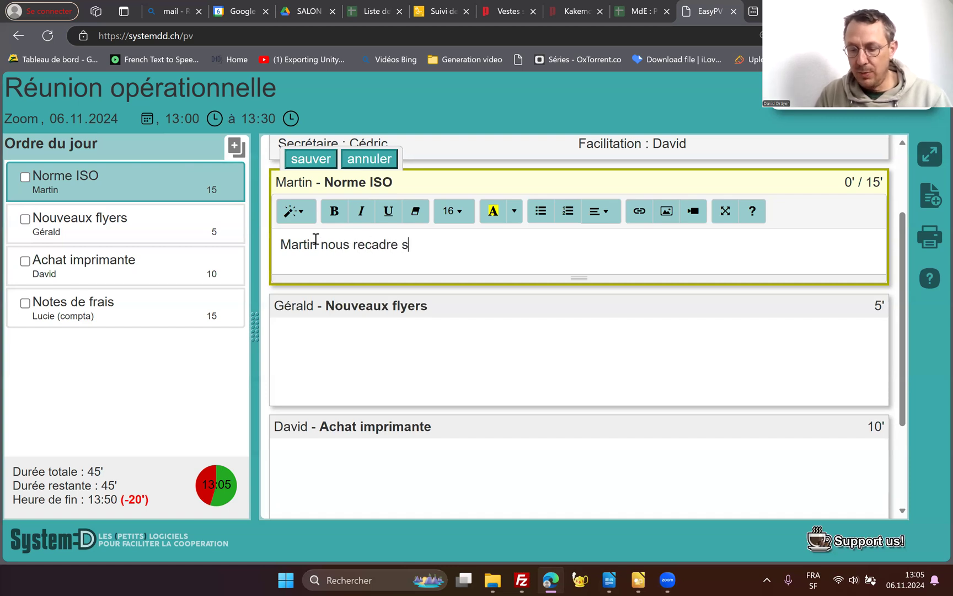
text(ur l'applic)
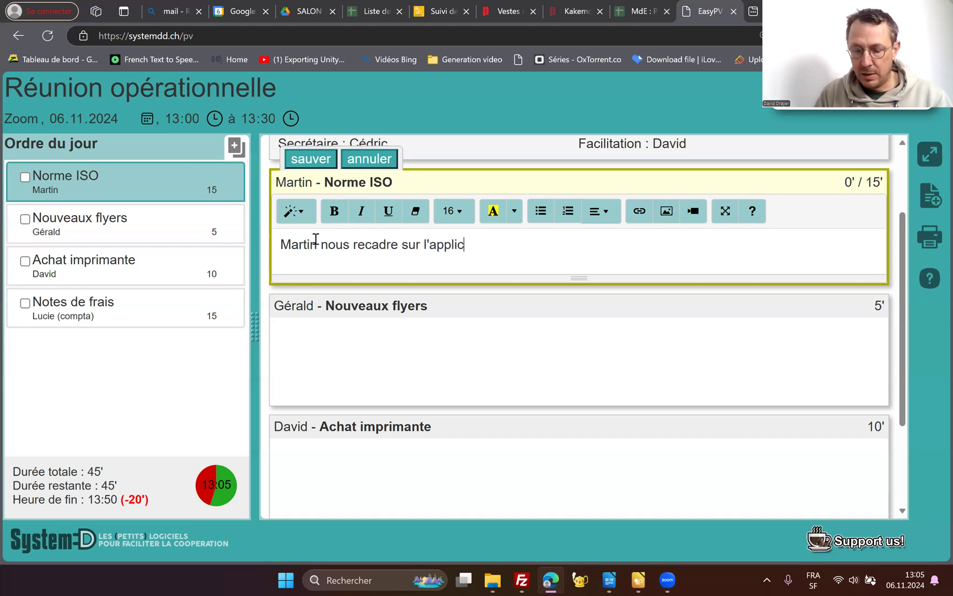
text(ation de la nor)
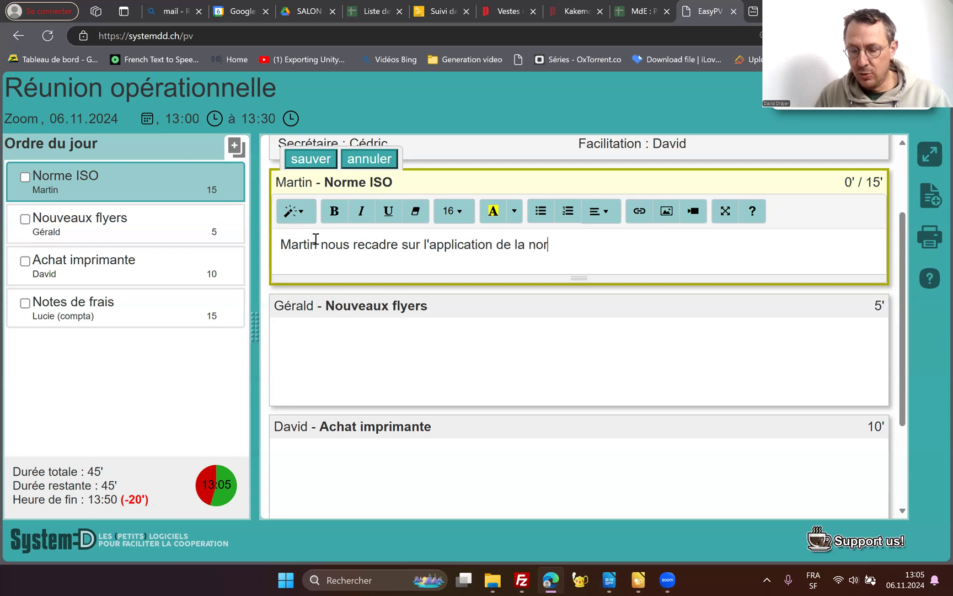
text(me IS)
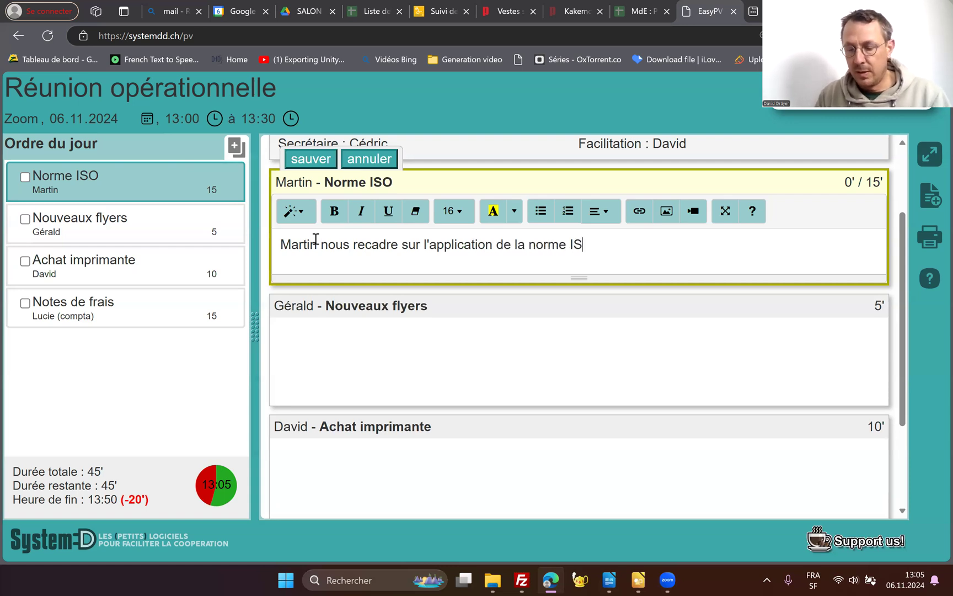
text(O.)
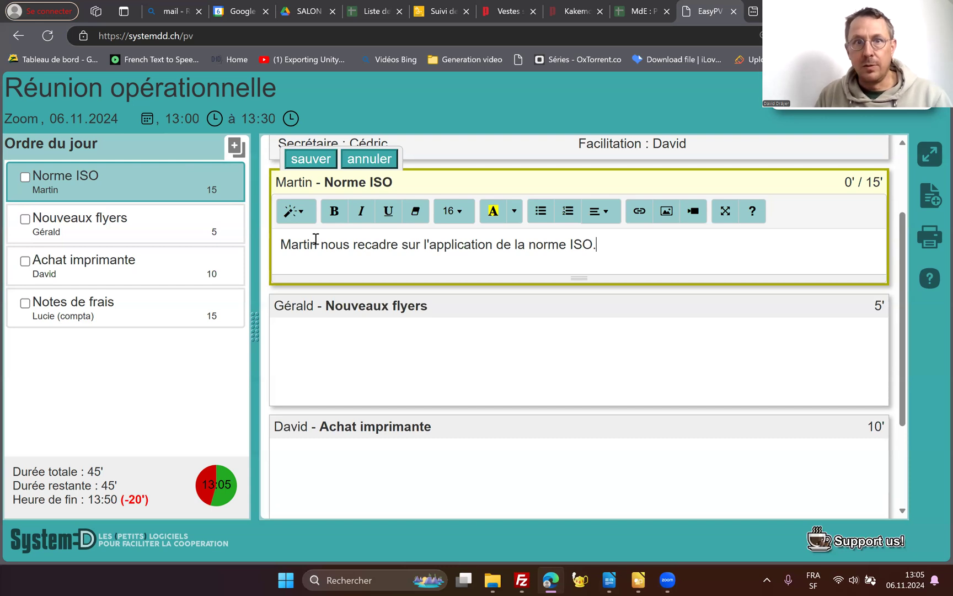
- Add a second line to the "Norme ISO" notes reading "Il rappelle un certain nombre de choses."
key(Return)
text(Il r)
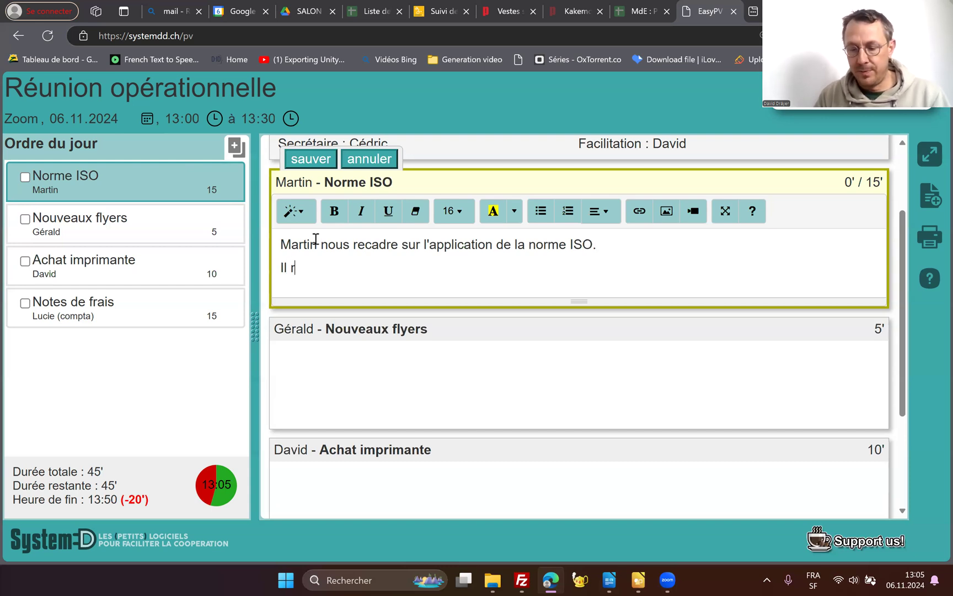
text(appelle un ce)
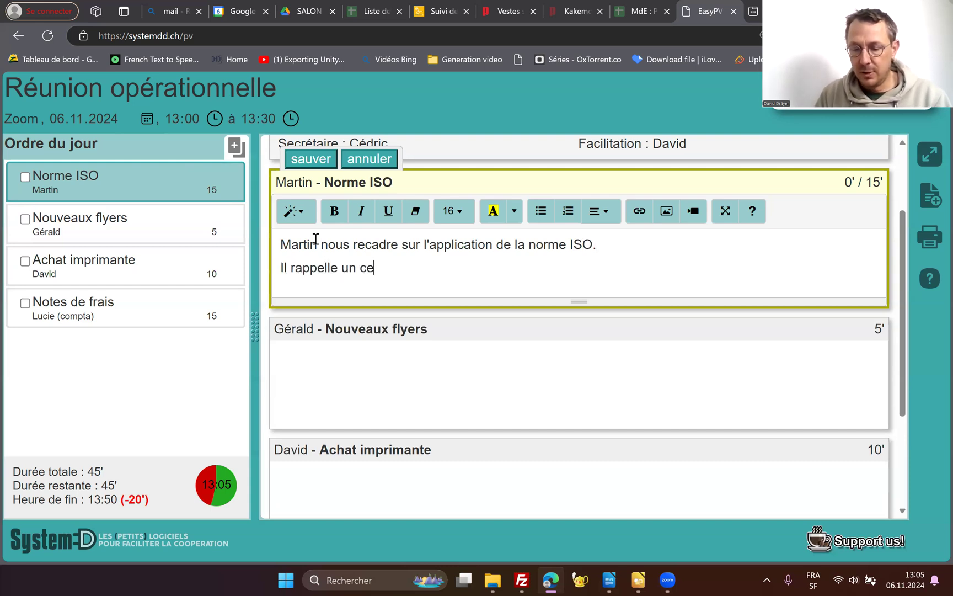
text(rtain nombre )
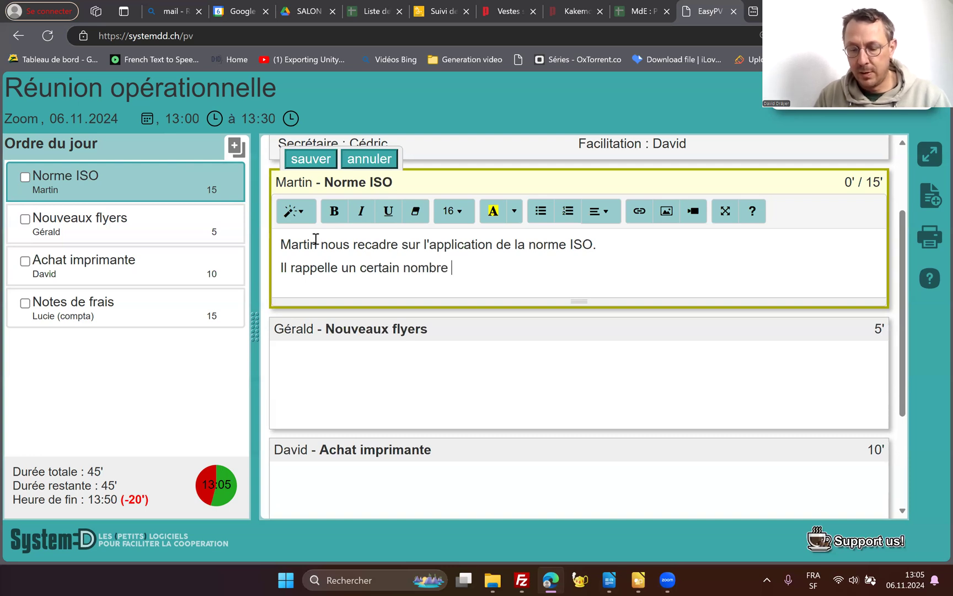
text(de choses)
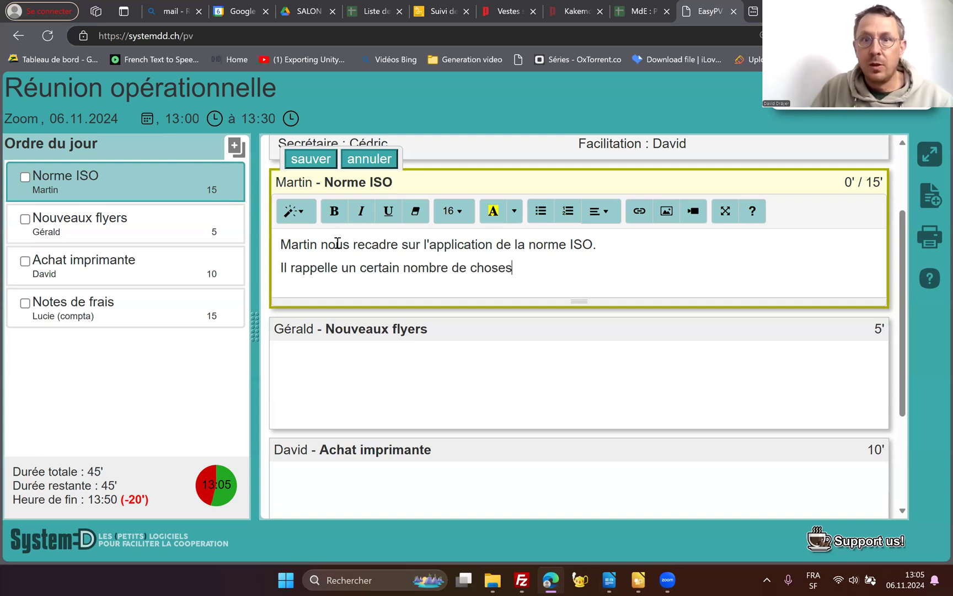
text(.)
- Make the whole first sentence of the "Norme ISO" notes bold
drag(602, 243, 266, 250)
click(334, 211)
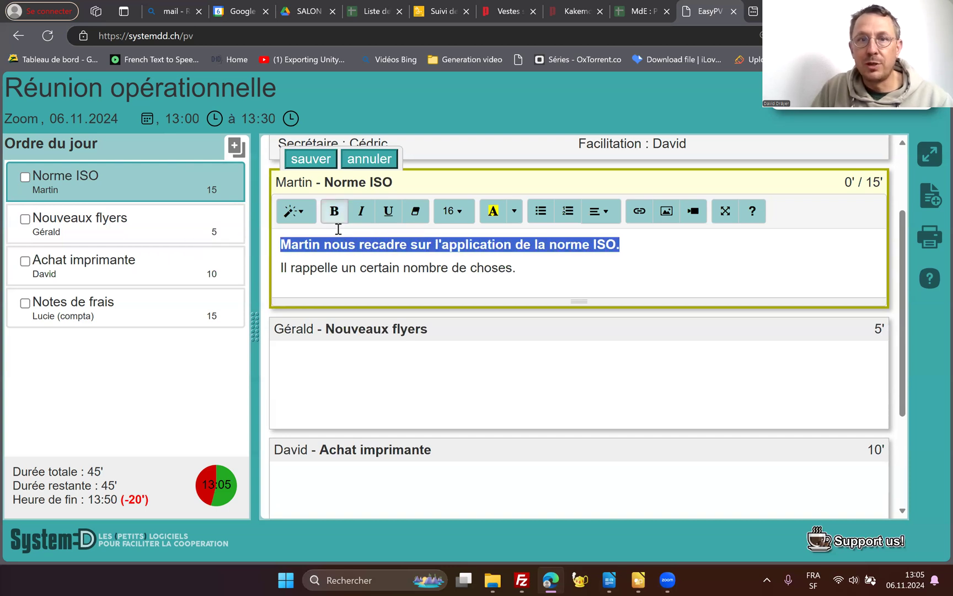
click(540, 265)
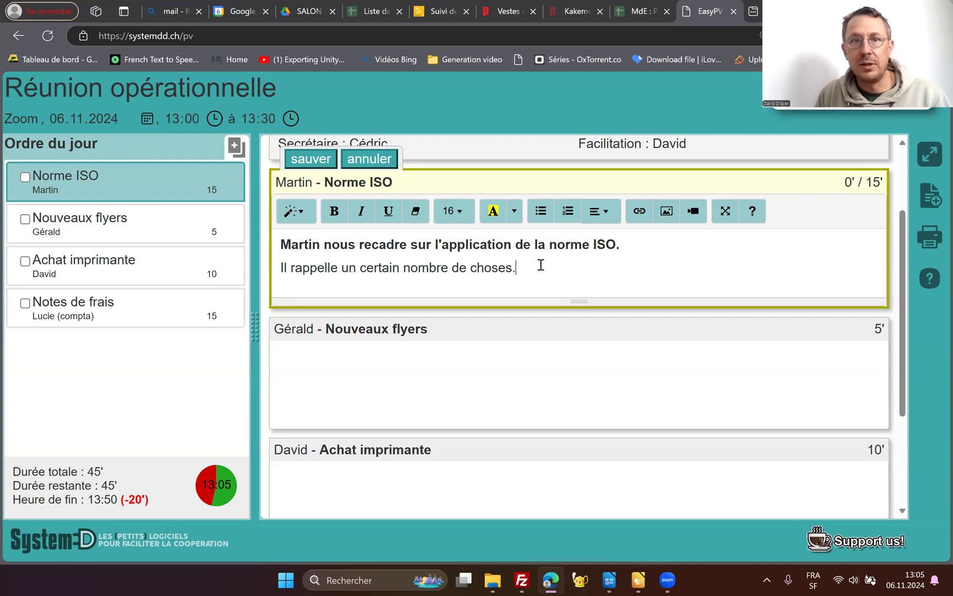
- Add the line "La certification est planifiée pour septembre." below the second line and apply the green thumbs-up style to it
key(Return)
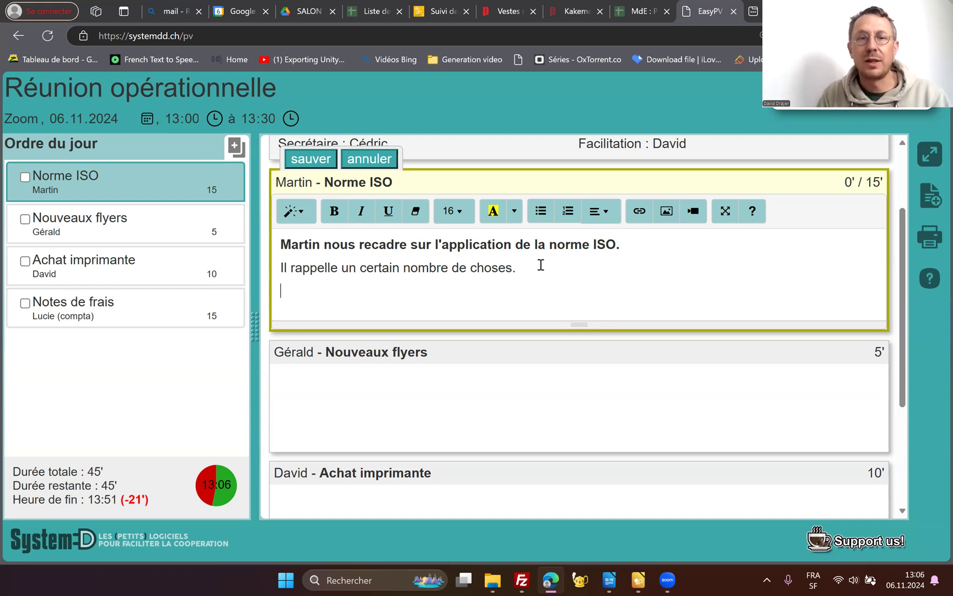
text(L)
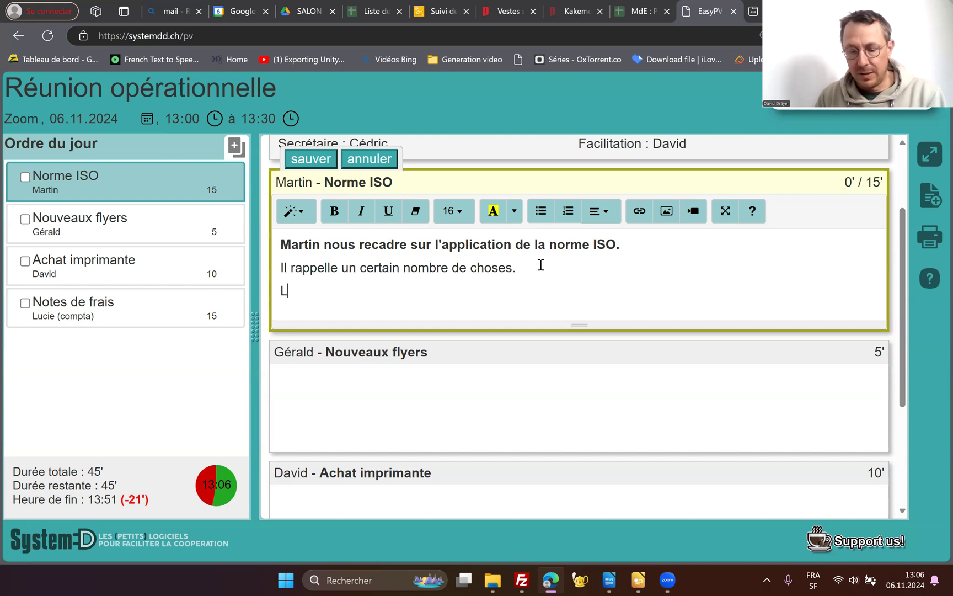
text(a certifica)
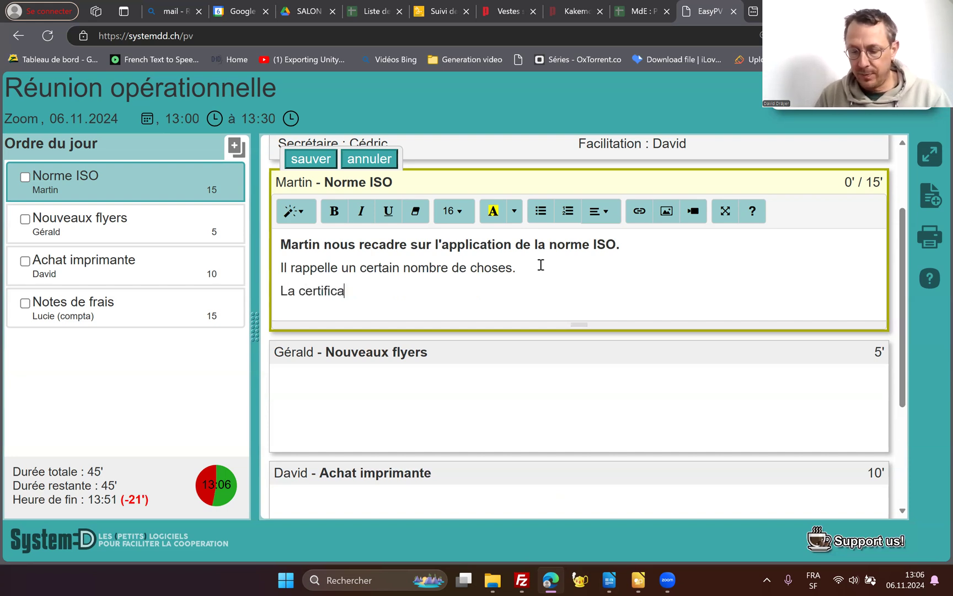
text(tion est pla)
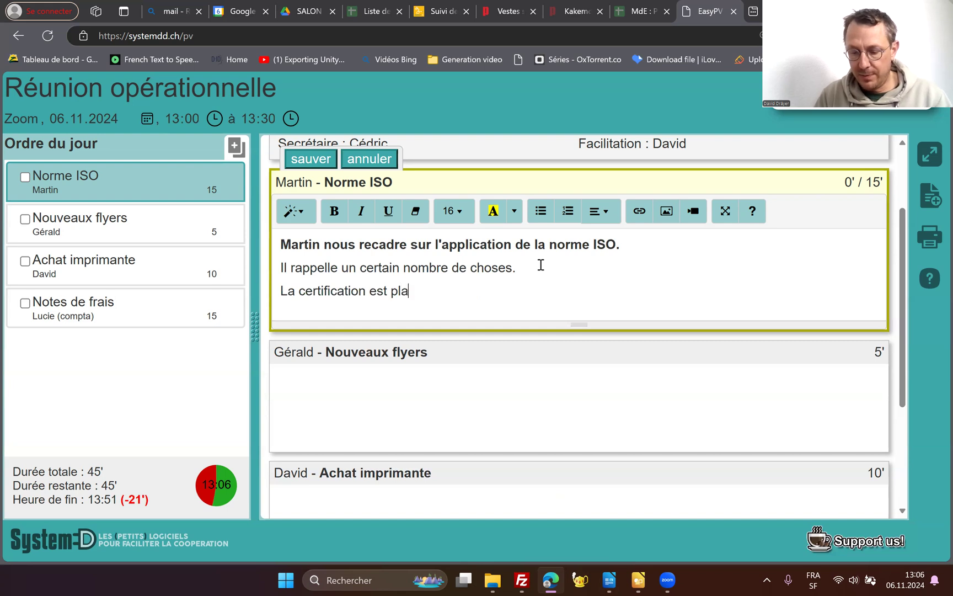
text(nifiée po)
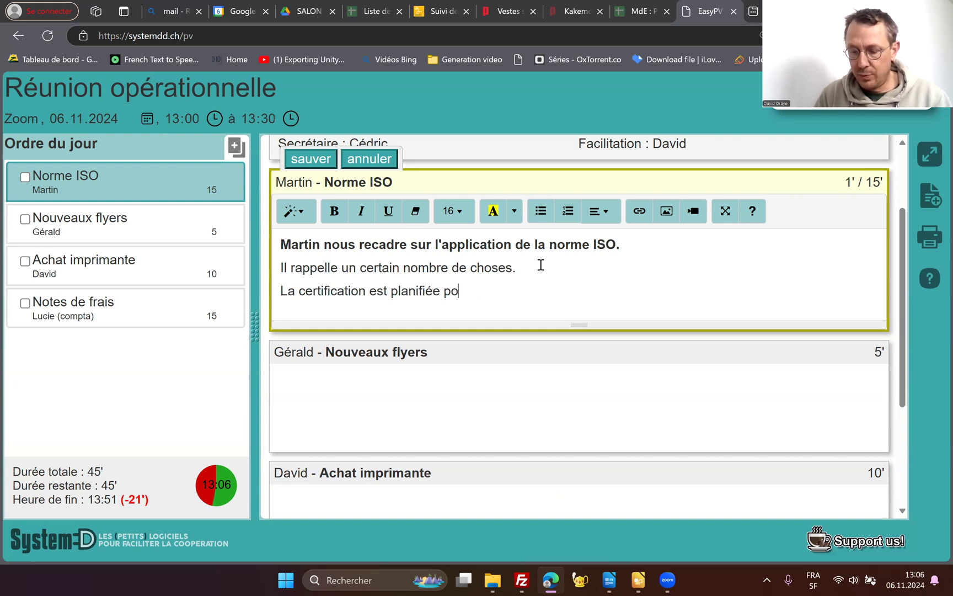
text(ur septembre)
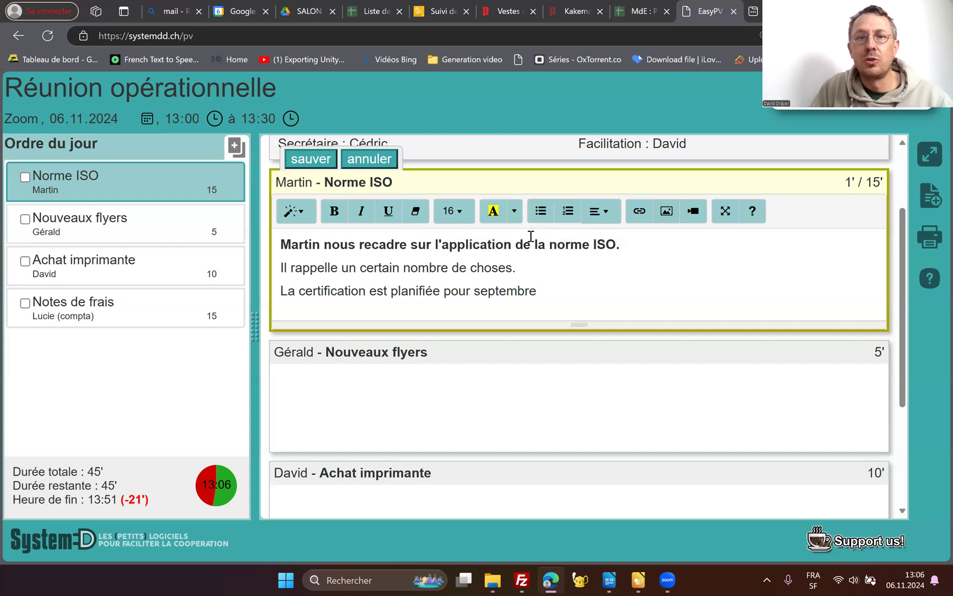
text(.)
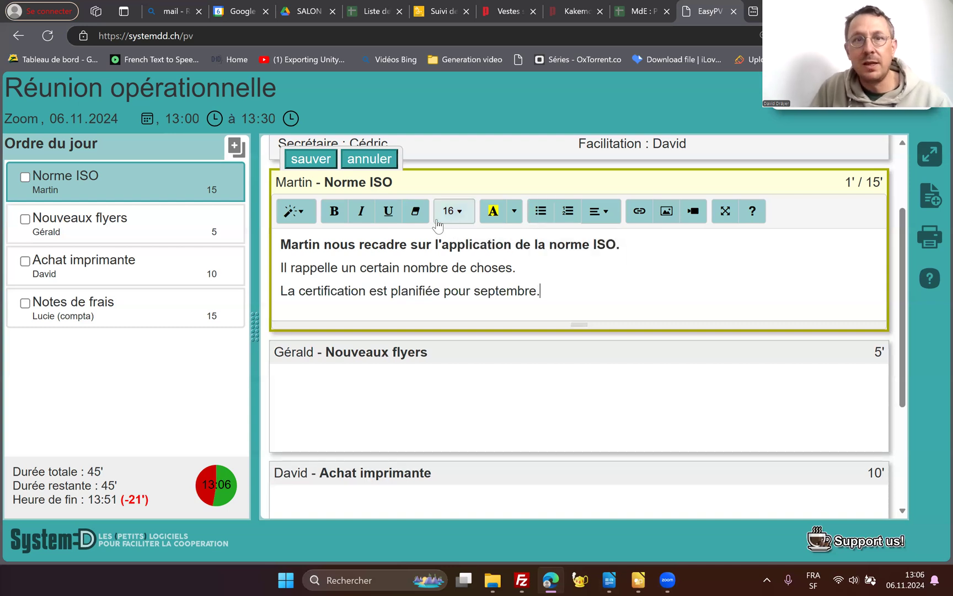
click(298, 212)
click(315, 326)
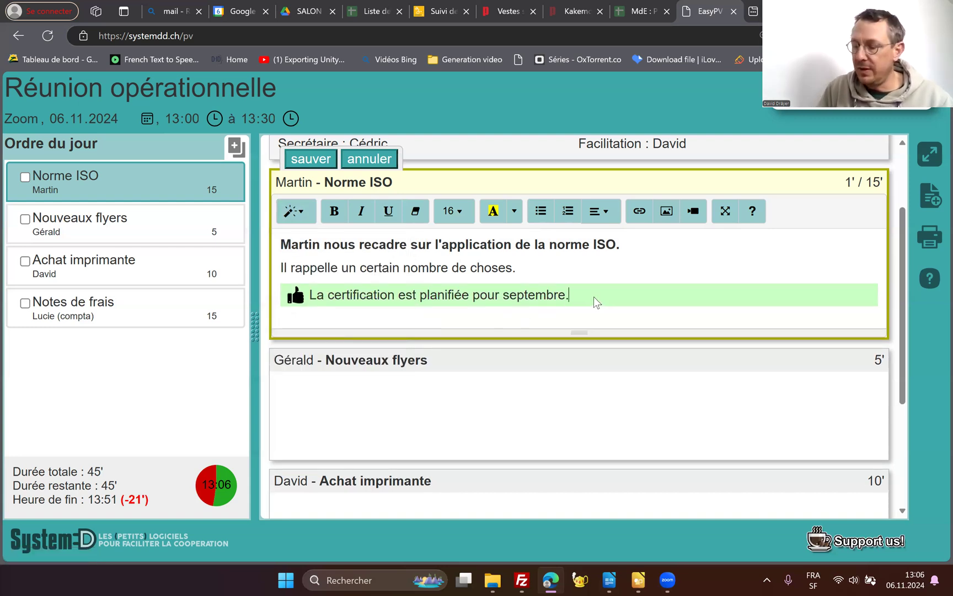
- Add the line "Chacun-e relit la norme iso pour fin juillet" below the green one and apply the yellow checkmark style to it
key(Return)
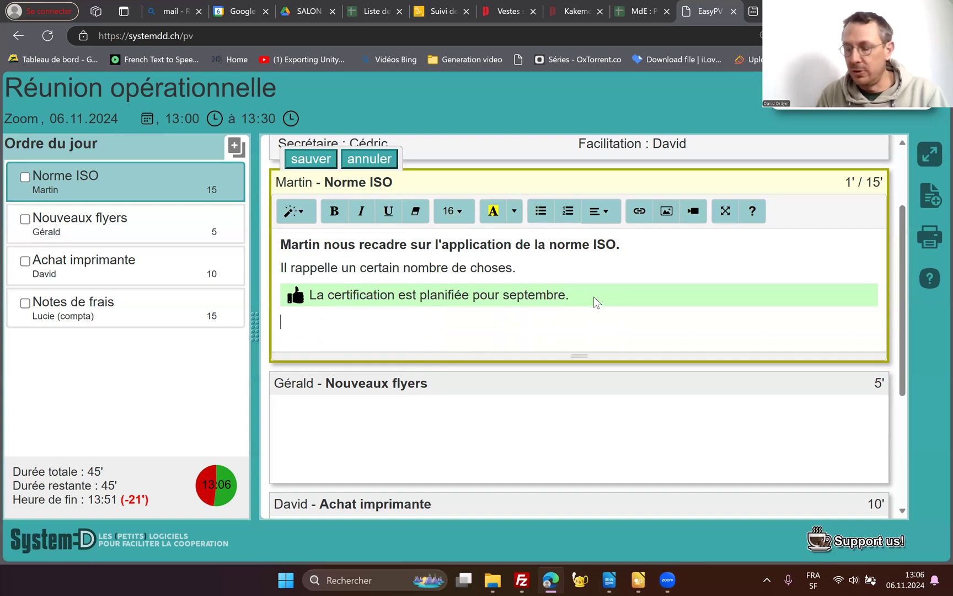
text(Chacun)
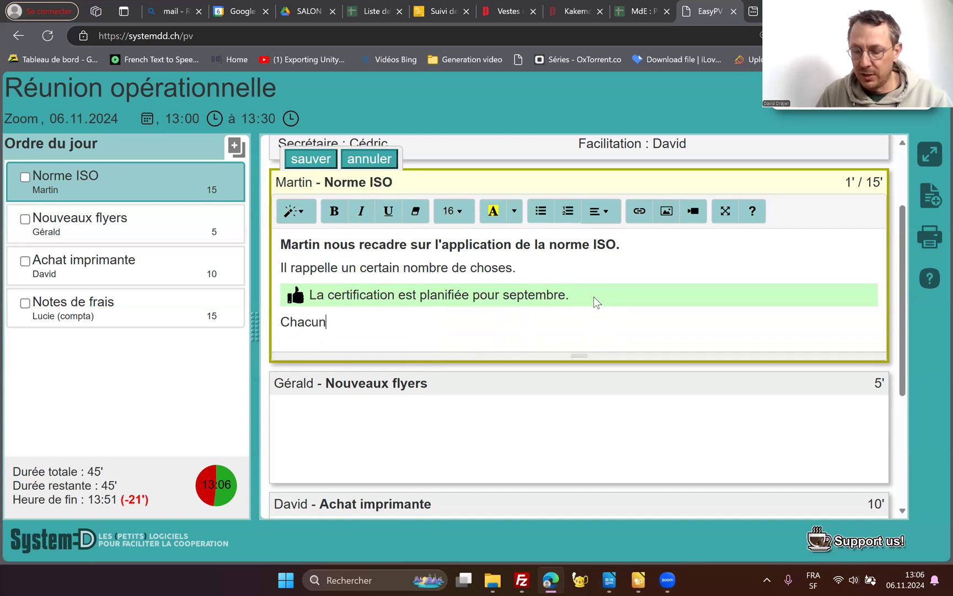
text(-e reli)
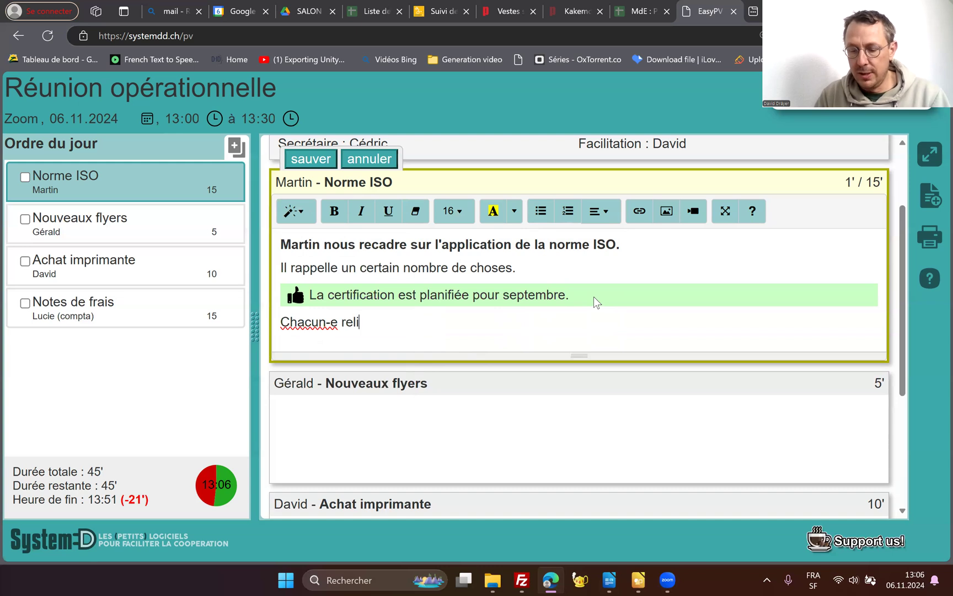
text(t la norme is)
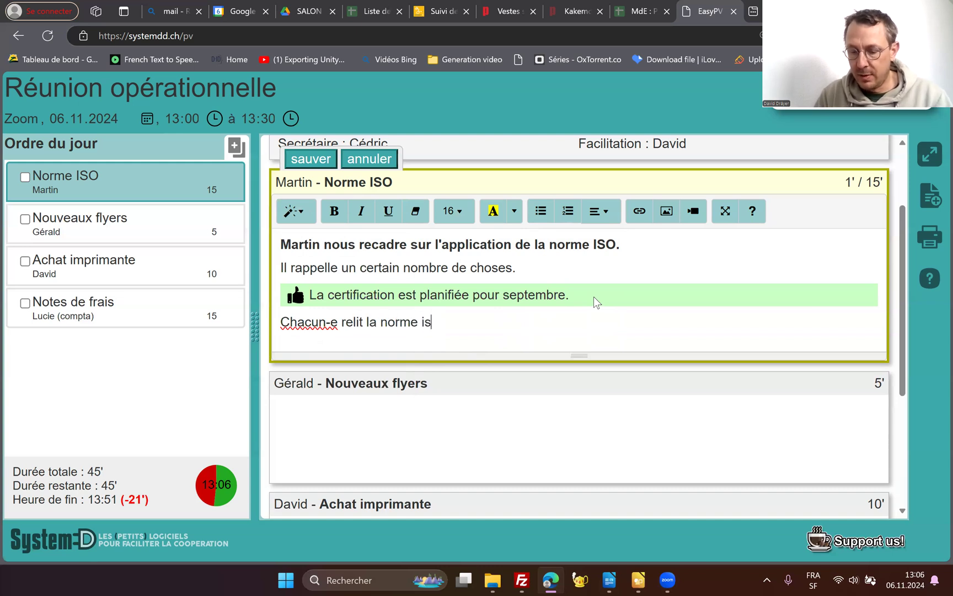
text(o pour fi)
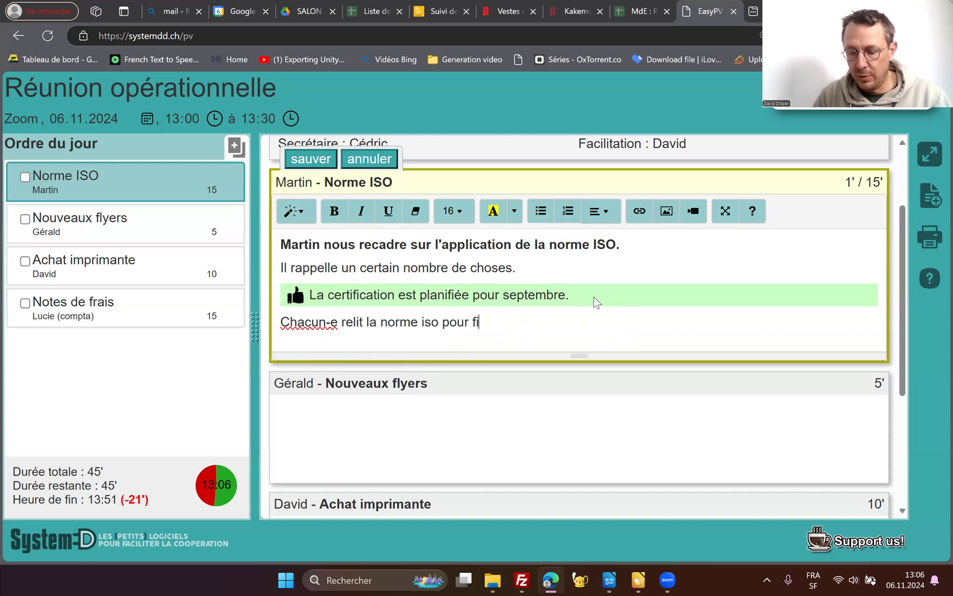
text(n juillet)
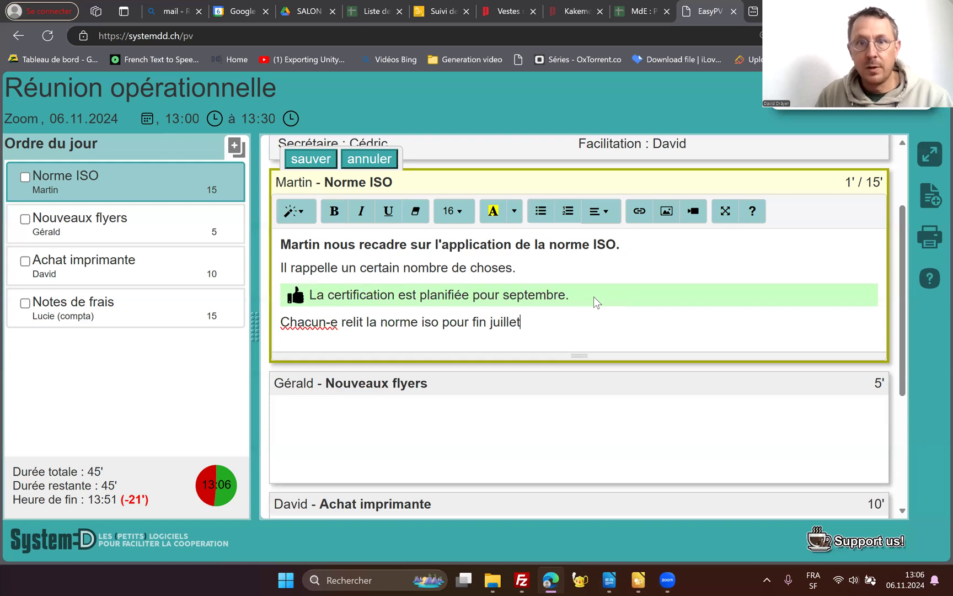
scroll(347, 208, up, 1)
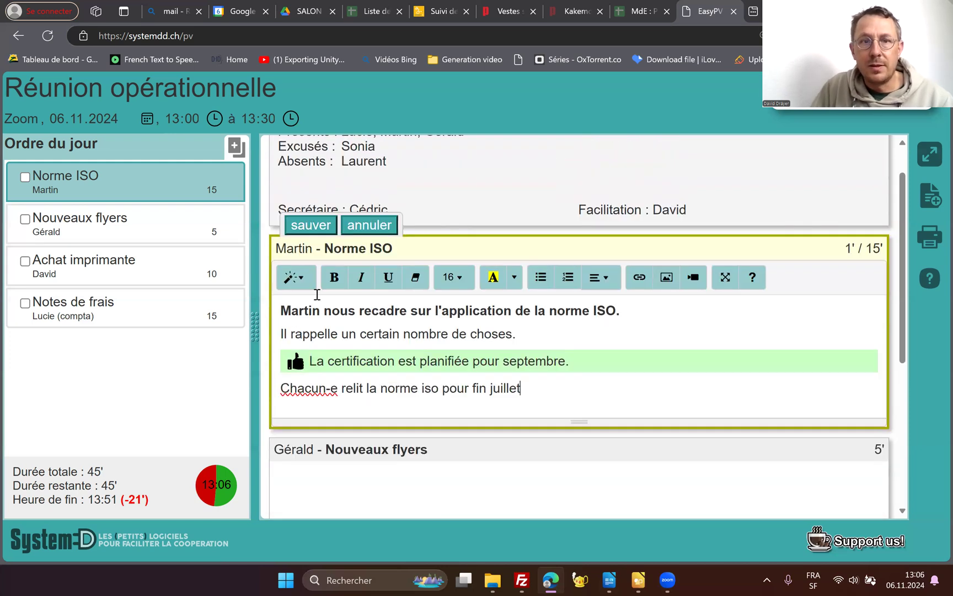
click(291, 277)
click(330, 415)
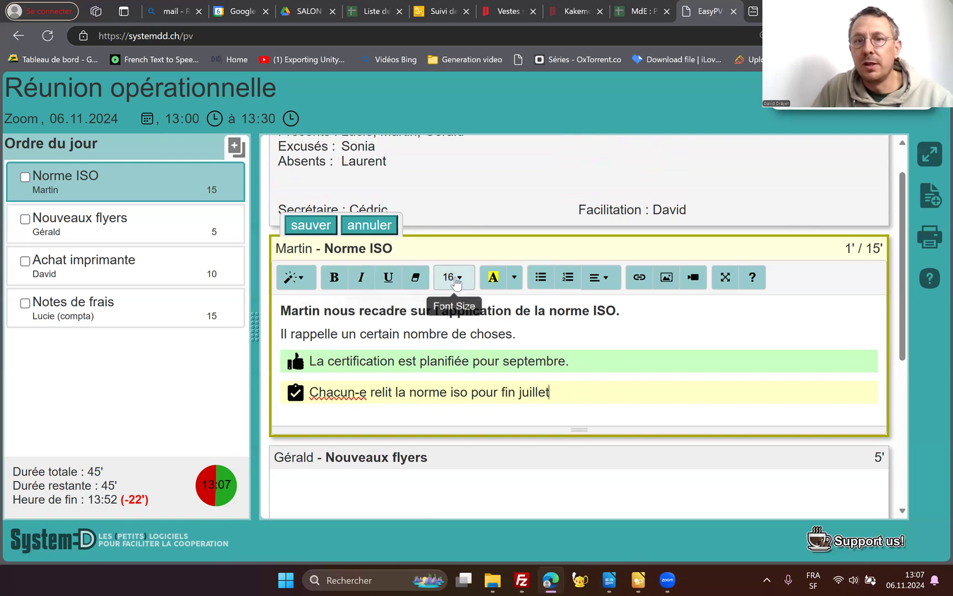
- Highlight "norme ISO" in the bold sentence with a bright green background and expand the notes editor to full screen
drag(549, 311, 618, 312)
click(515, 277)
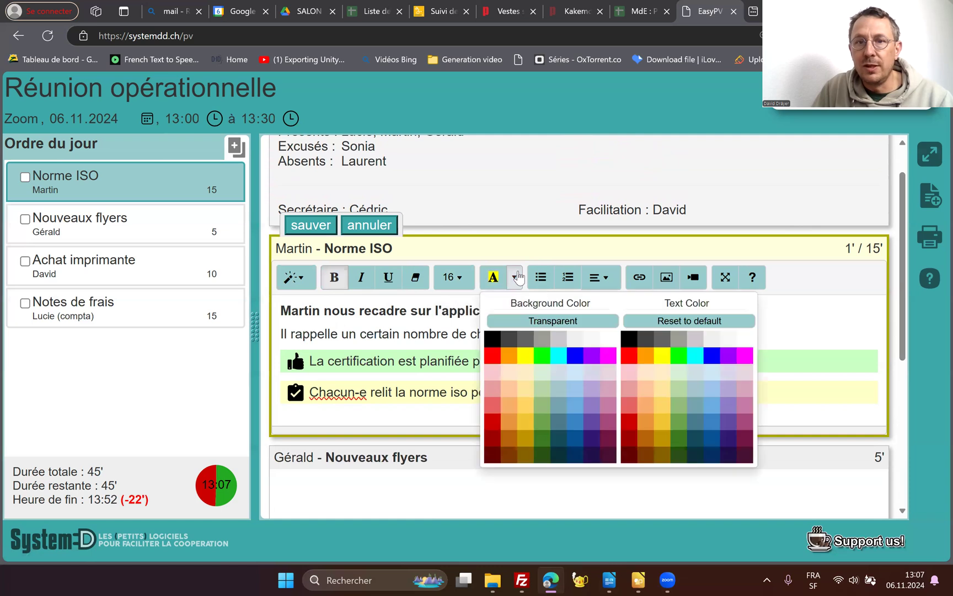
click(540, 360)
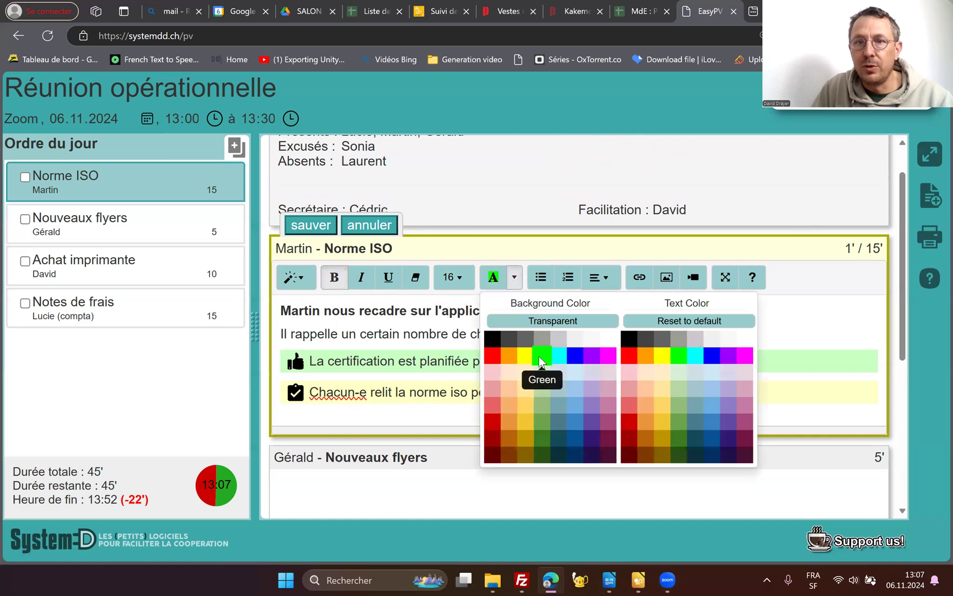
click(449, 319)
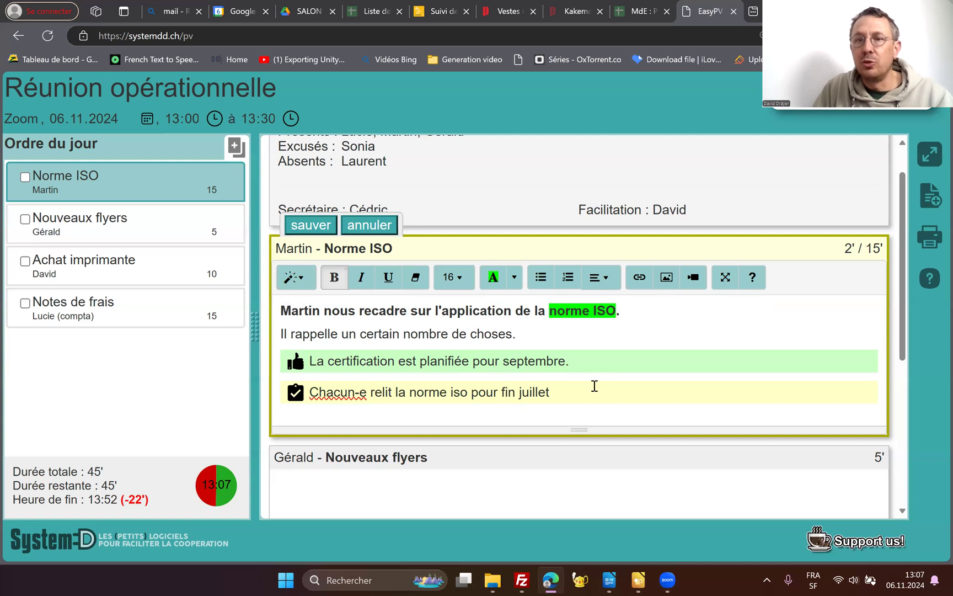
click(726, 279)
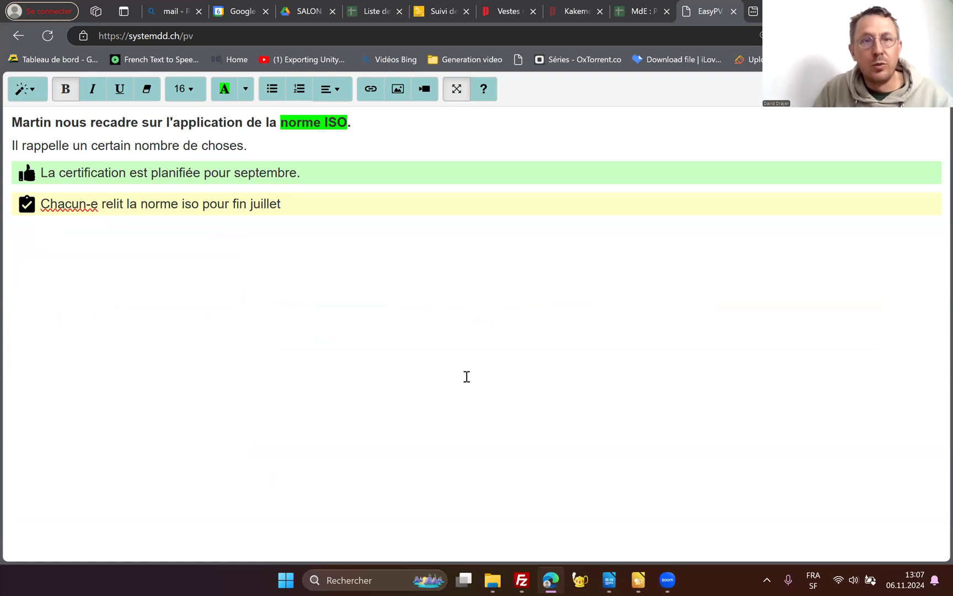
- Return the notes editor to normal size, save the "Norme ISO" notes and mark that agenda item as done
key(ctrl+plus)
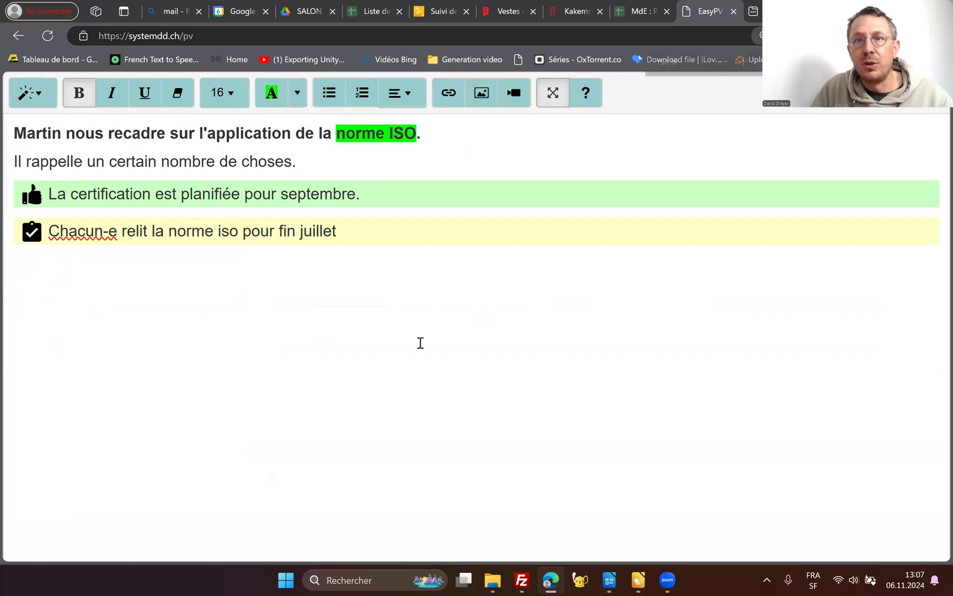
key(ctrl+plus)
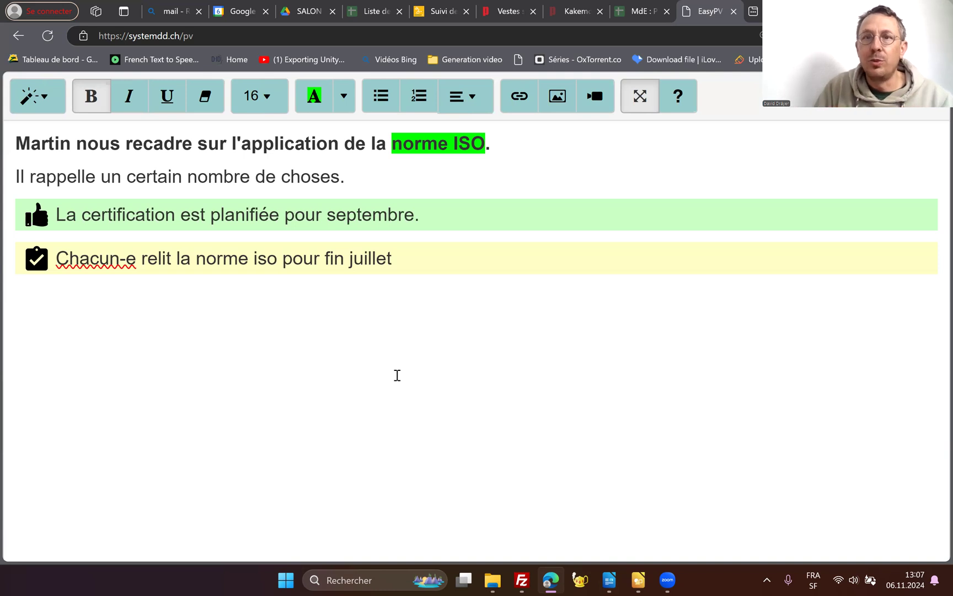
click(640, 97)
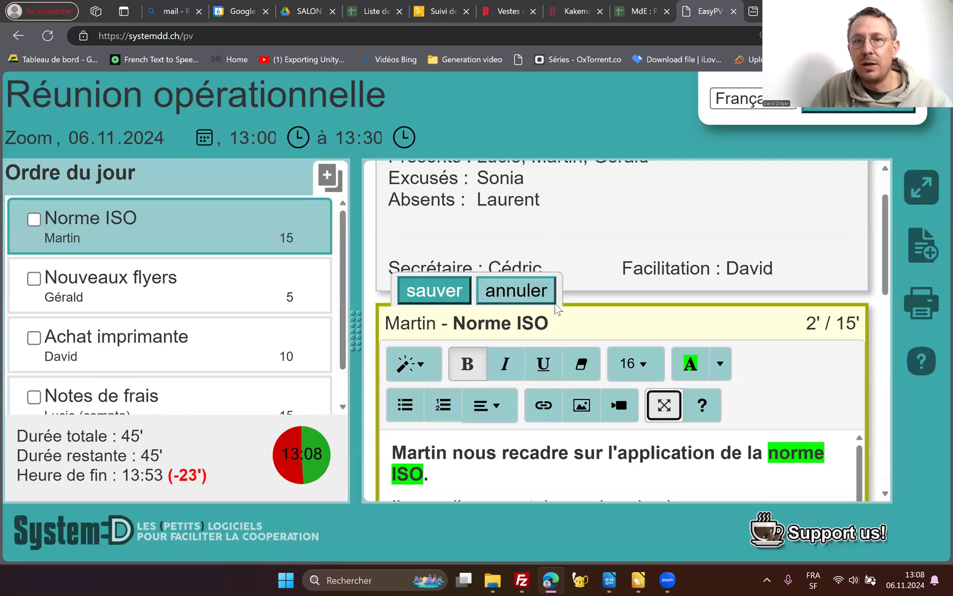
key(ctrl+minus)
key(ctrl+minus)
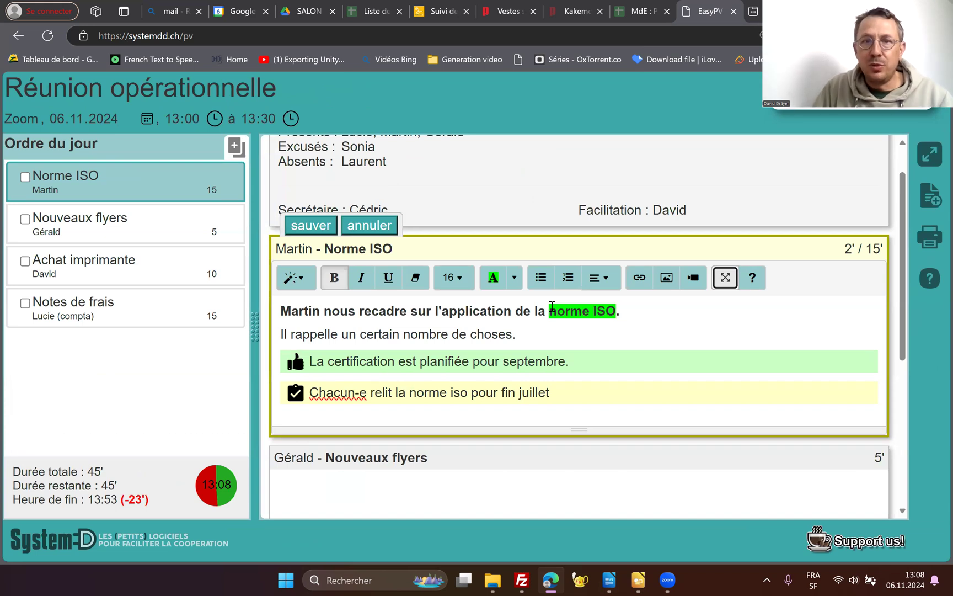
click(322, 228)
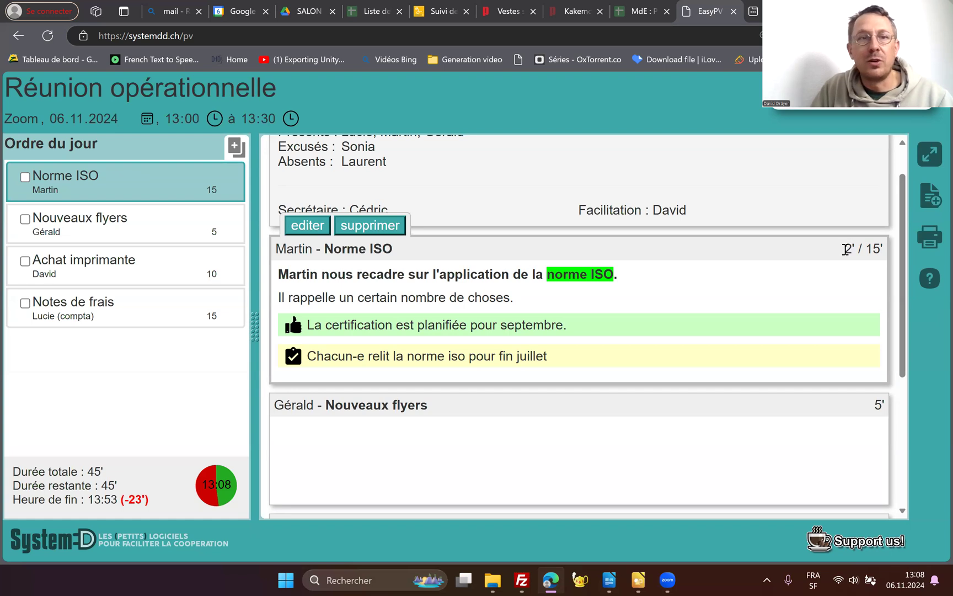
click(24, 179)
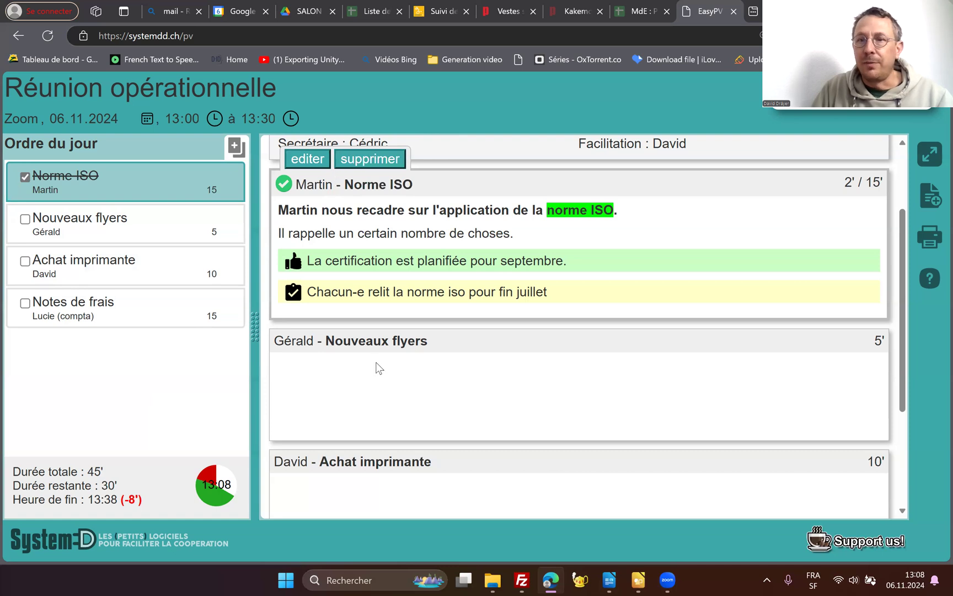
- Open the "Nouveaux flyers" notes, save them empty and mark that agenda item as done
double_click(388, 376)
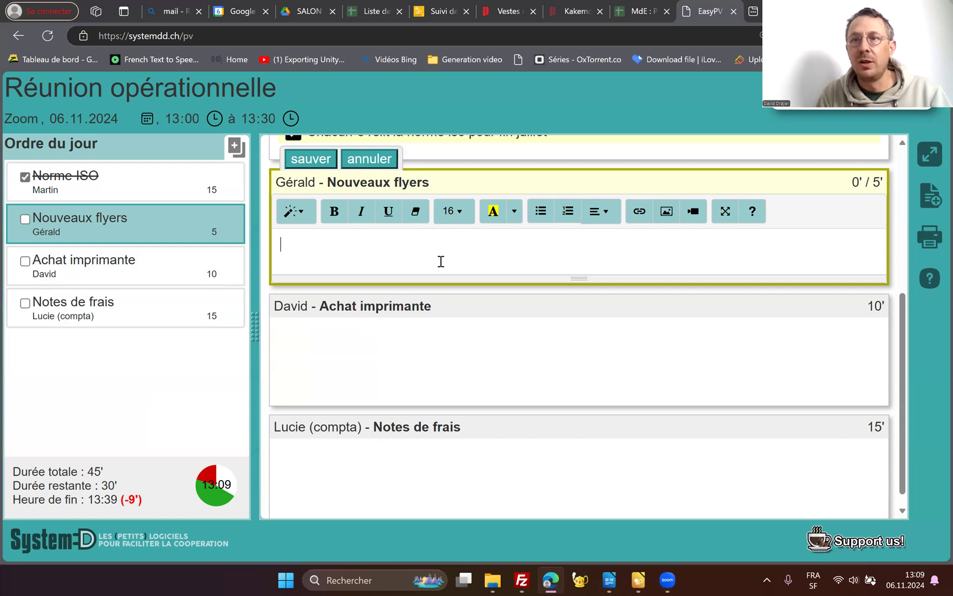
click(310, 160)
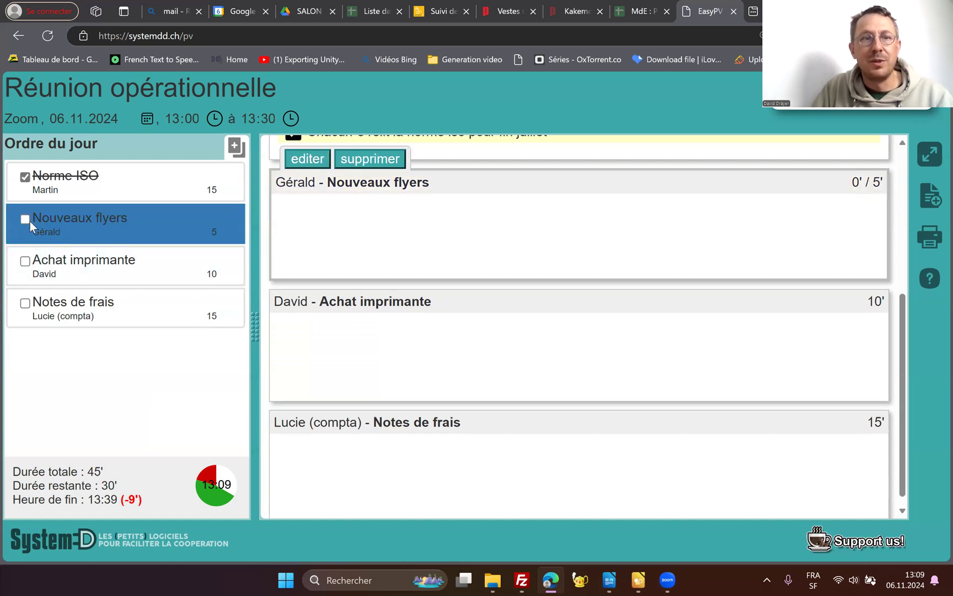
click(23, 219)
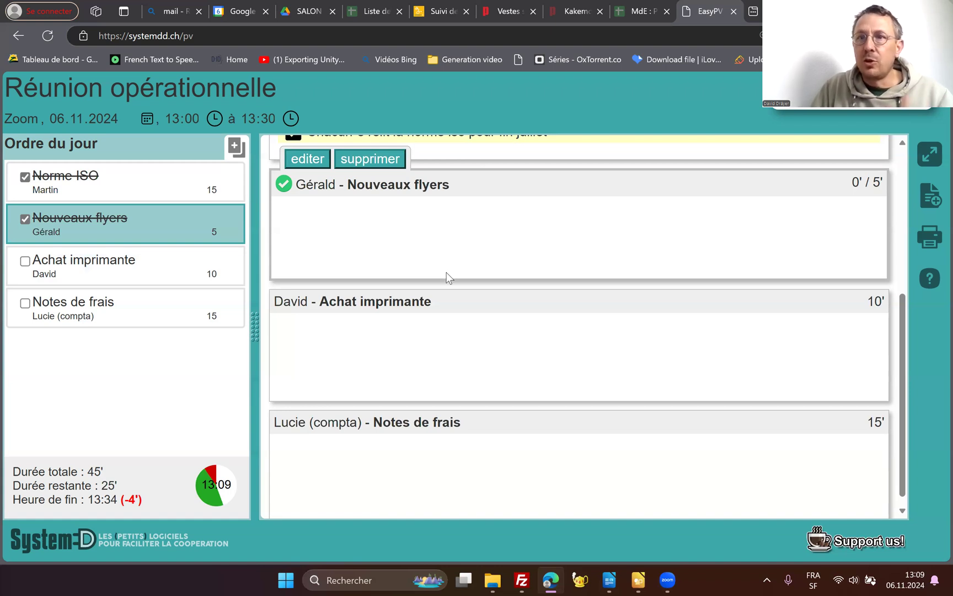
- Write "Texte d'exemple" in the "Nouveaux flyers" notes, copy the text and save the notes
scroll(449, 278, up, 2)
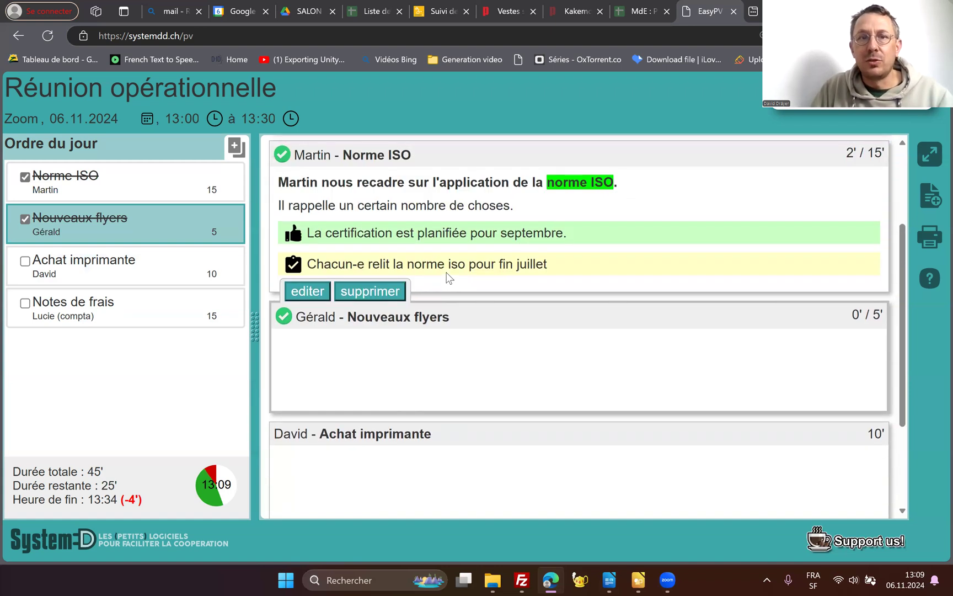
click(307, 291)
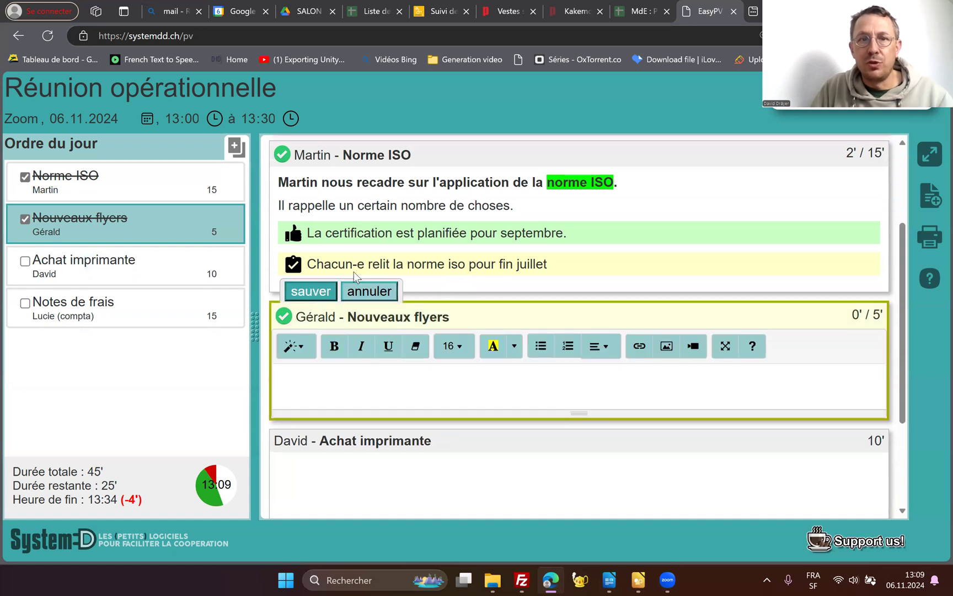
click(328, 374)
text(Texte)
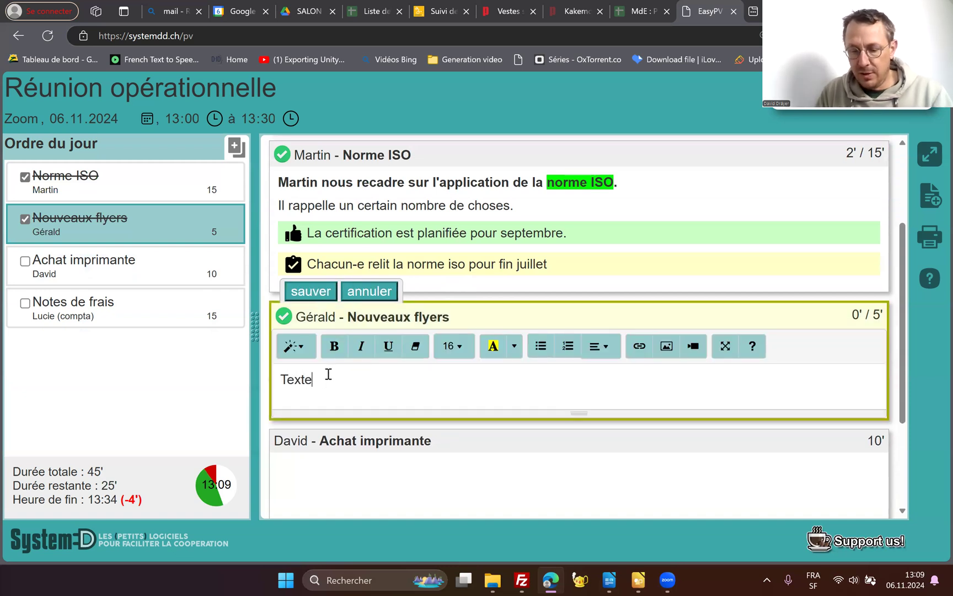
text( d'exemple)
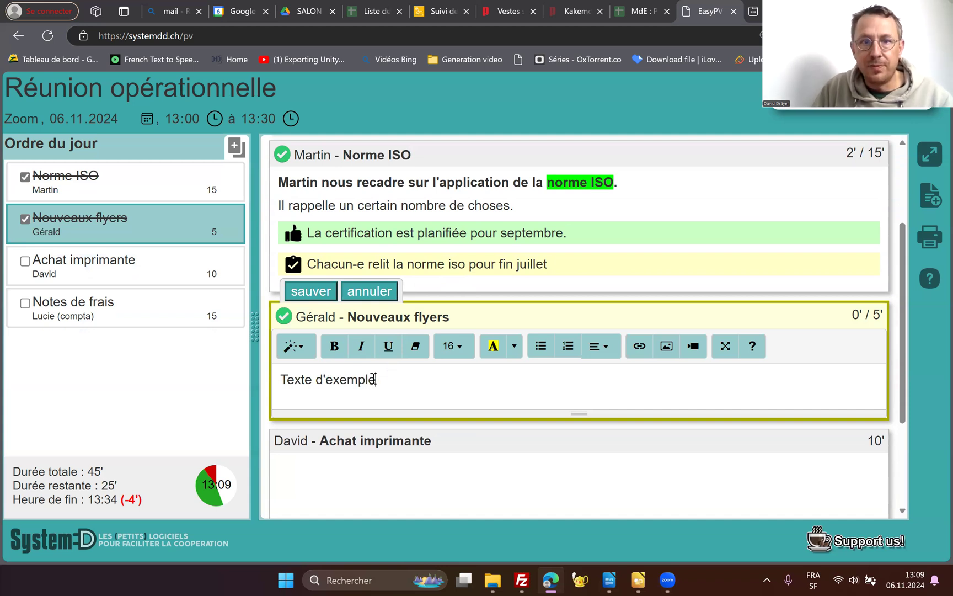
drag(381, 379, 267, 389)
key(ctrl+c)
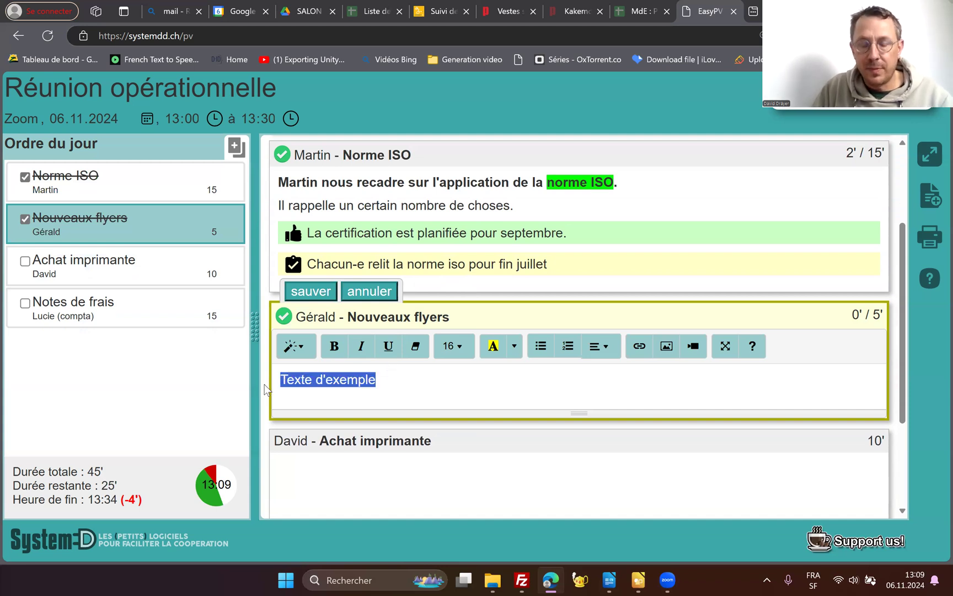
click(311, 291)
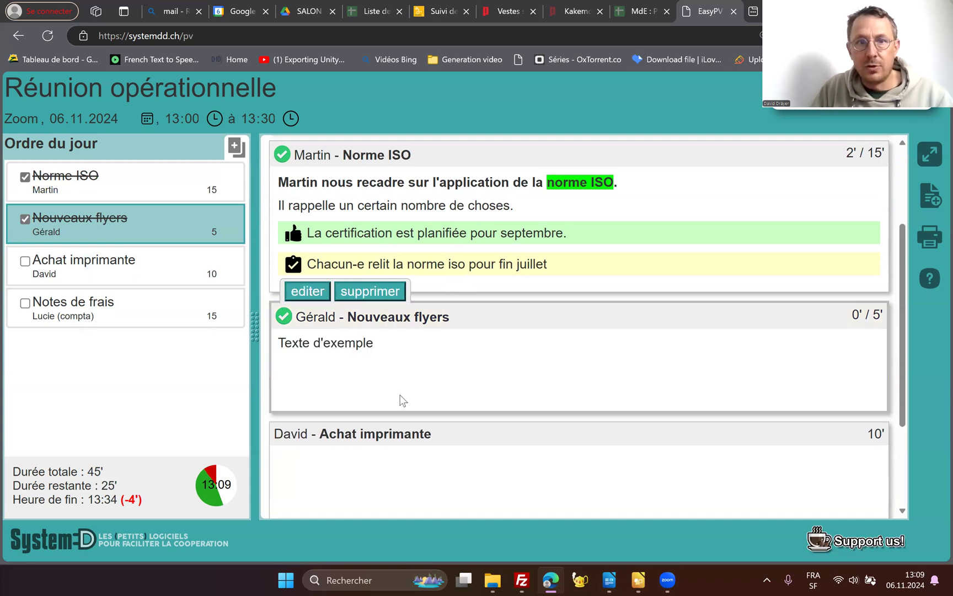
- Paste "Texte d'exemple" into the notes of both "Achat imprimante" and "Notes de frais", saving each one
scroll(386, 386, down, 3)
click(339, 363)
key(ctrl+v)
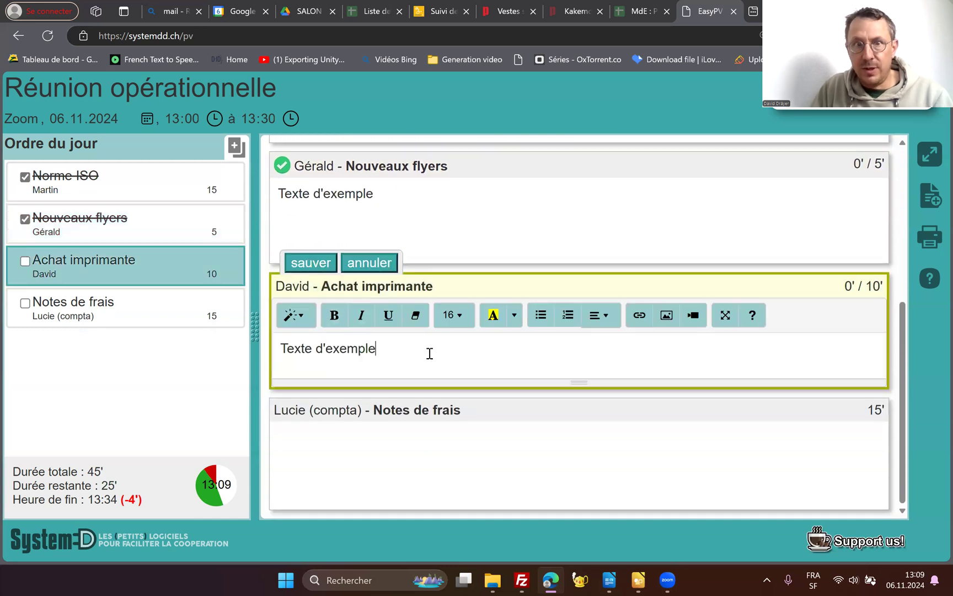
click(312, 263)
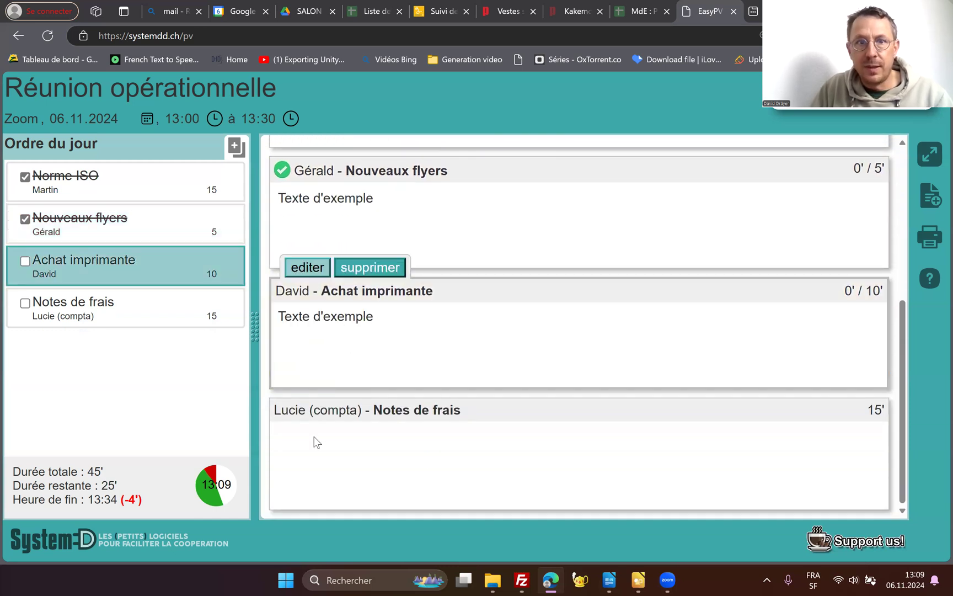
click(313, 441)
key(ctrl+v)
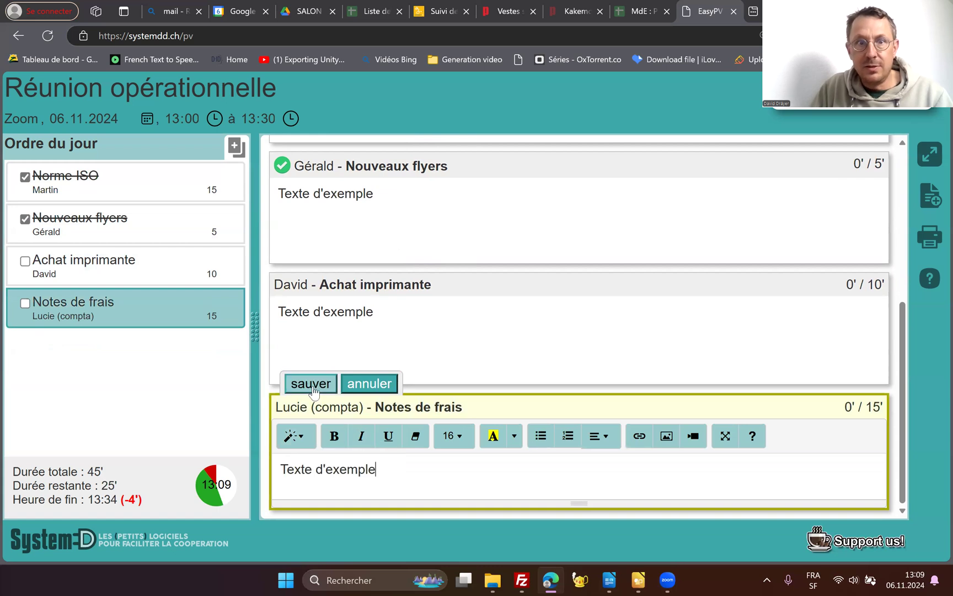
click(311, 384)
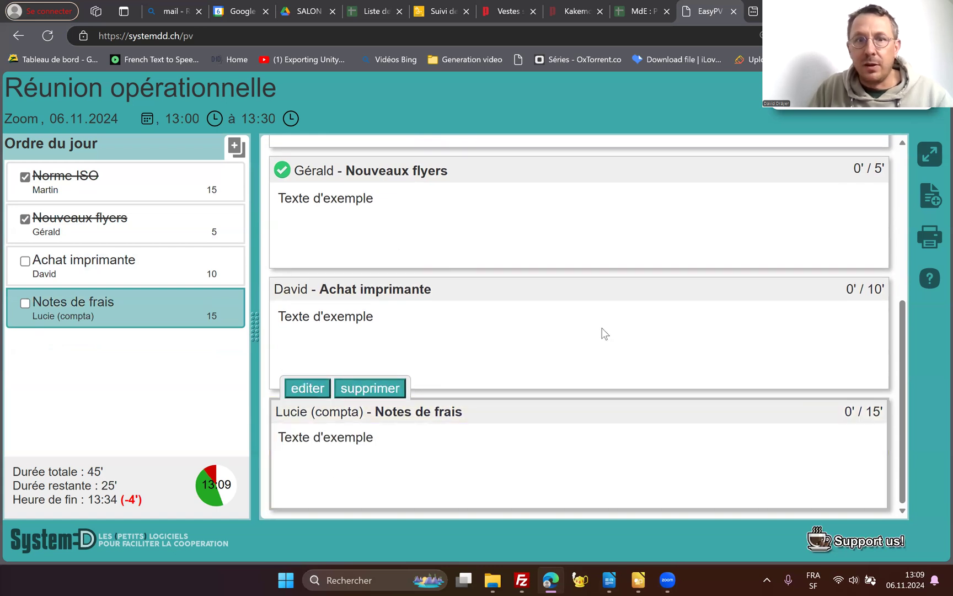
- Examine the print preview of the minutes from the header to the last agenda item, and close it without printing
click(930, 238)
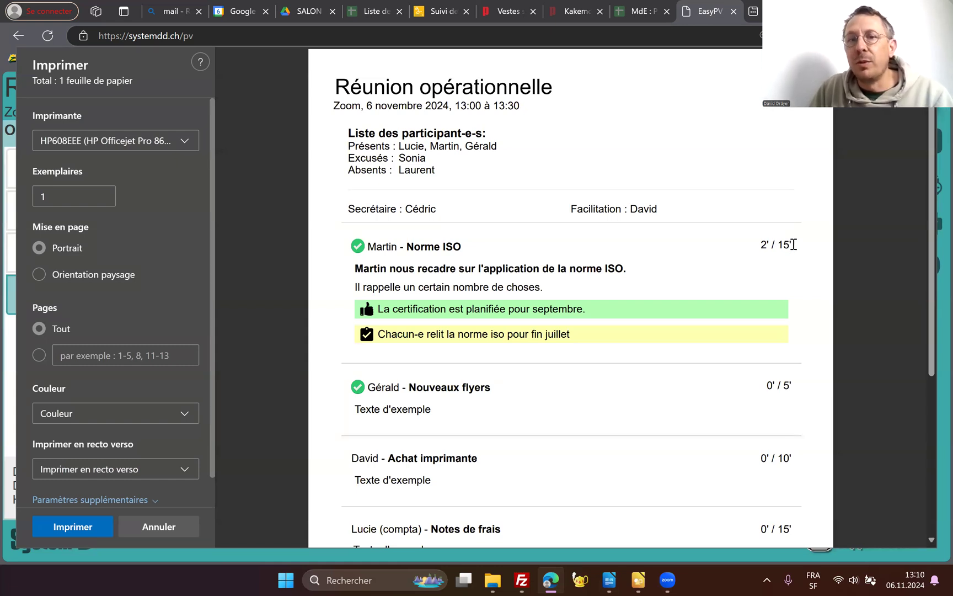
scroll(794, 247, down, 1)
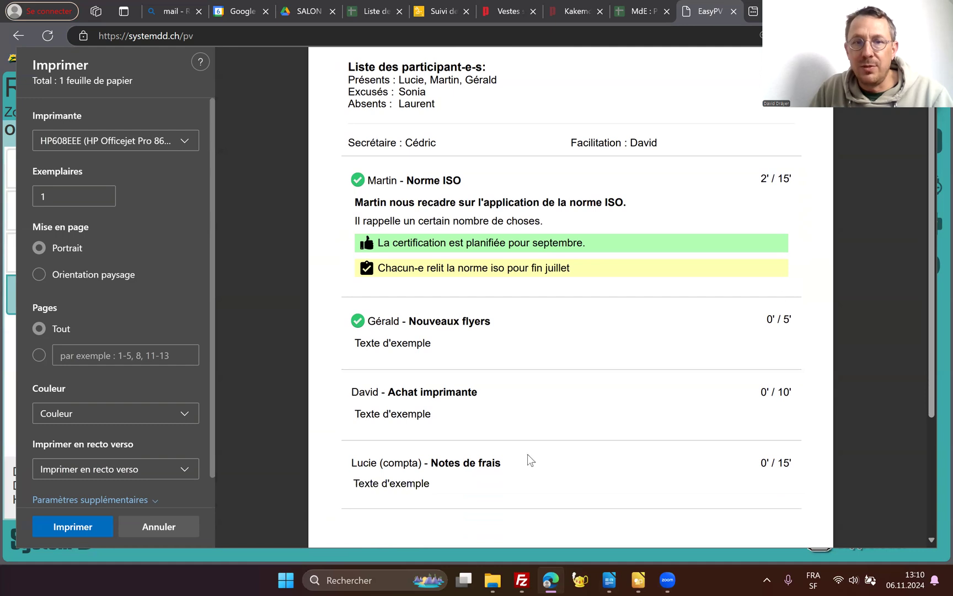
scroll(448, 436, up, 1)
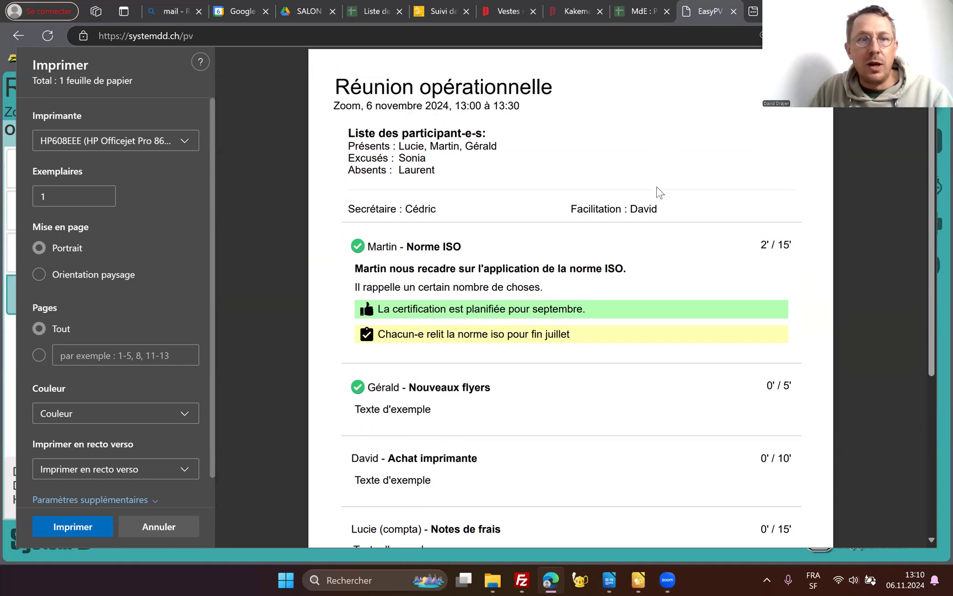
click(150, 529)
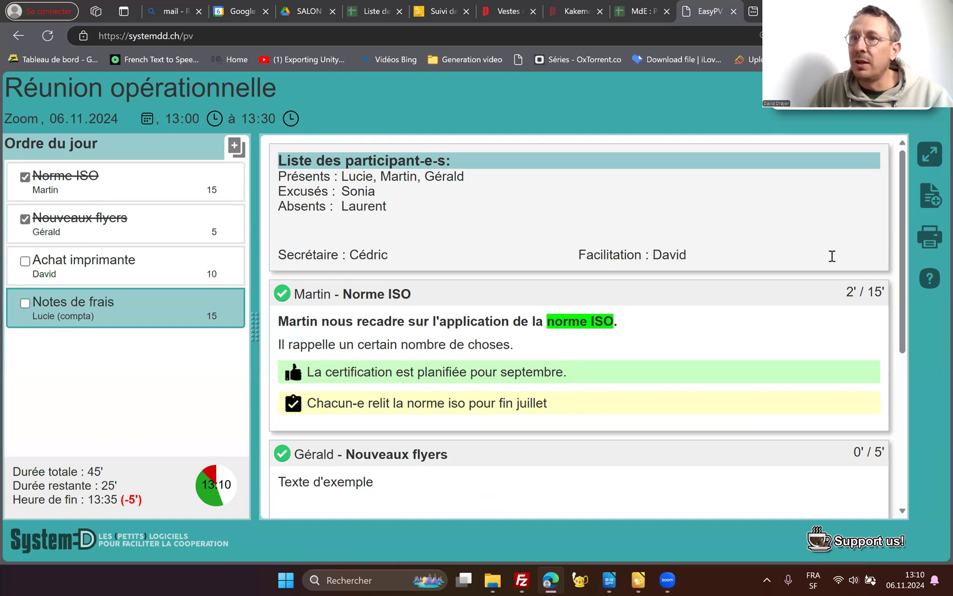
- Show the minutes in full screen and narrow the agenda column
click(930, 159)
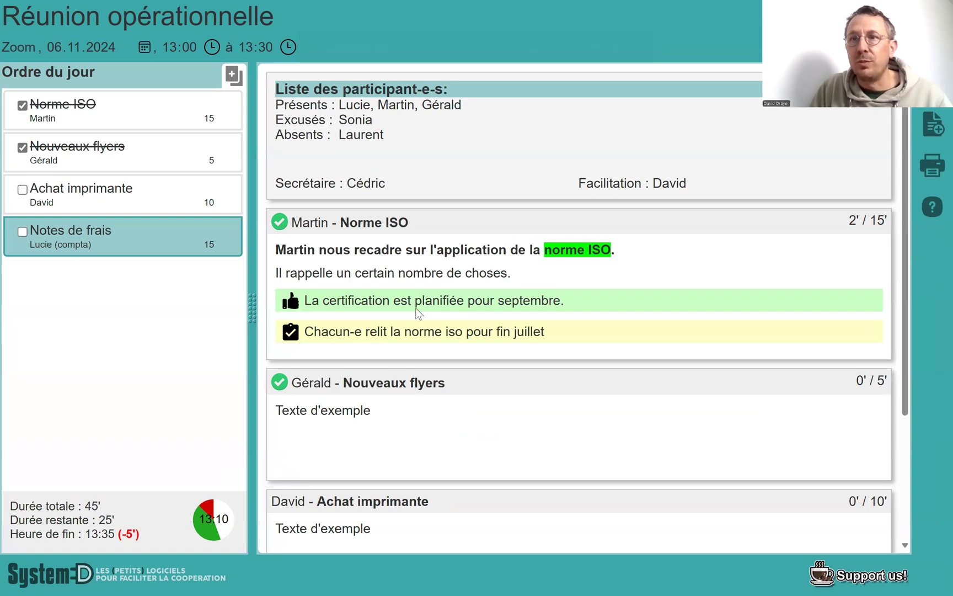
drag(252, 307, 187, 313)
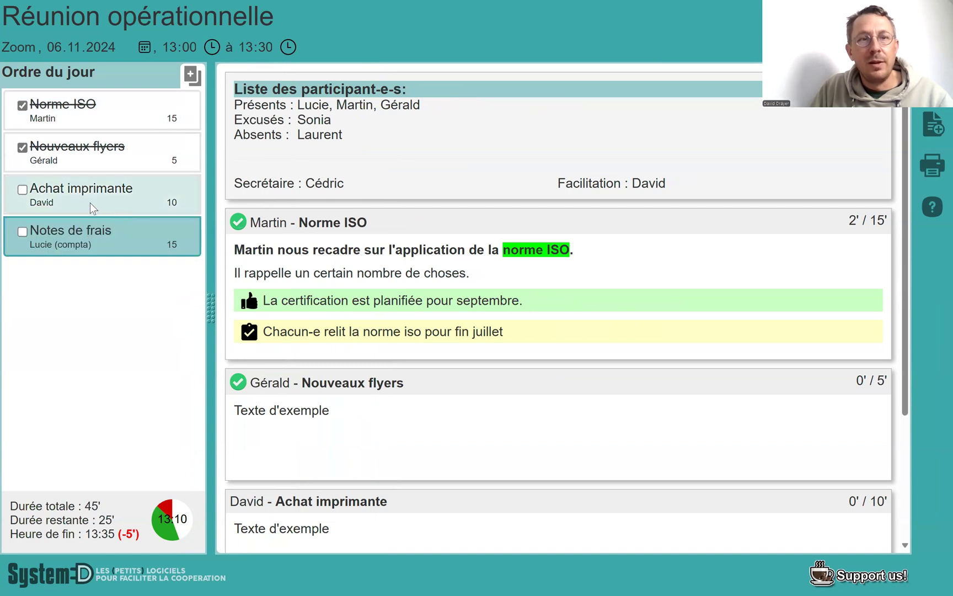
- Append "dassd sd sa dsa d sad sa d asd" to the "Notes de frais" agenda title and widen the agenda column to fit it
click(119, 230)
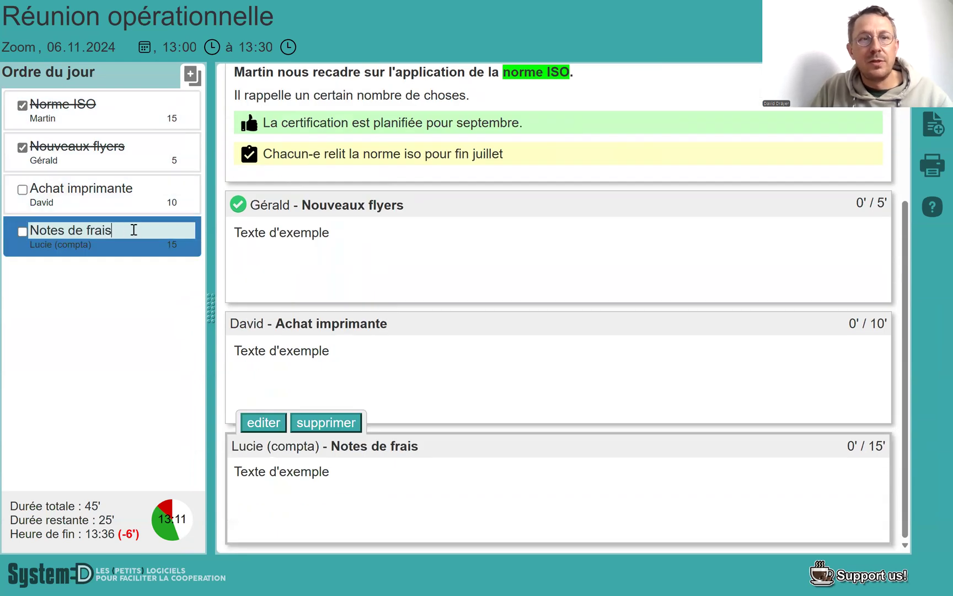
text(dassd sd sa)
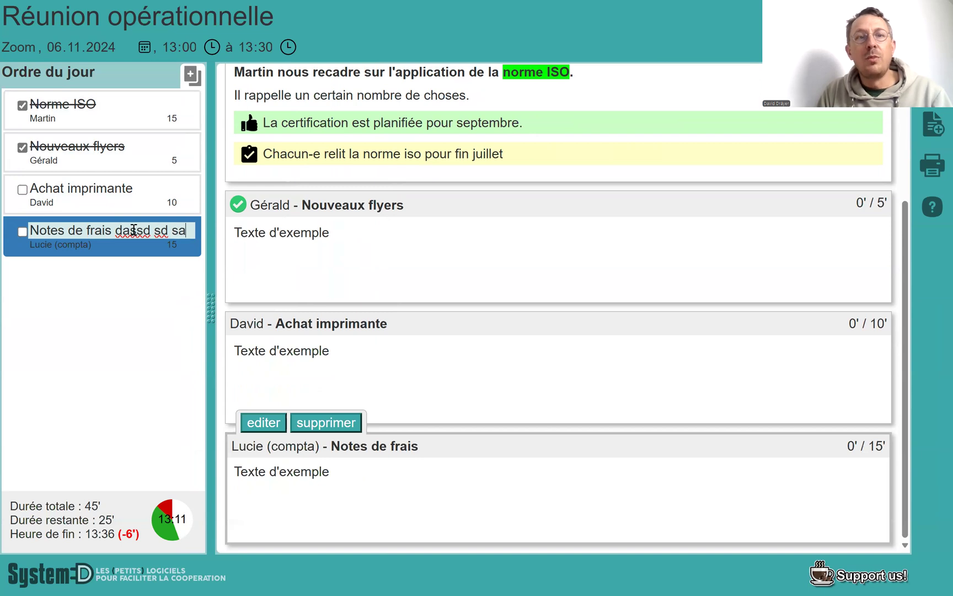
text(dsa d sad sa d asd)
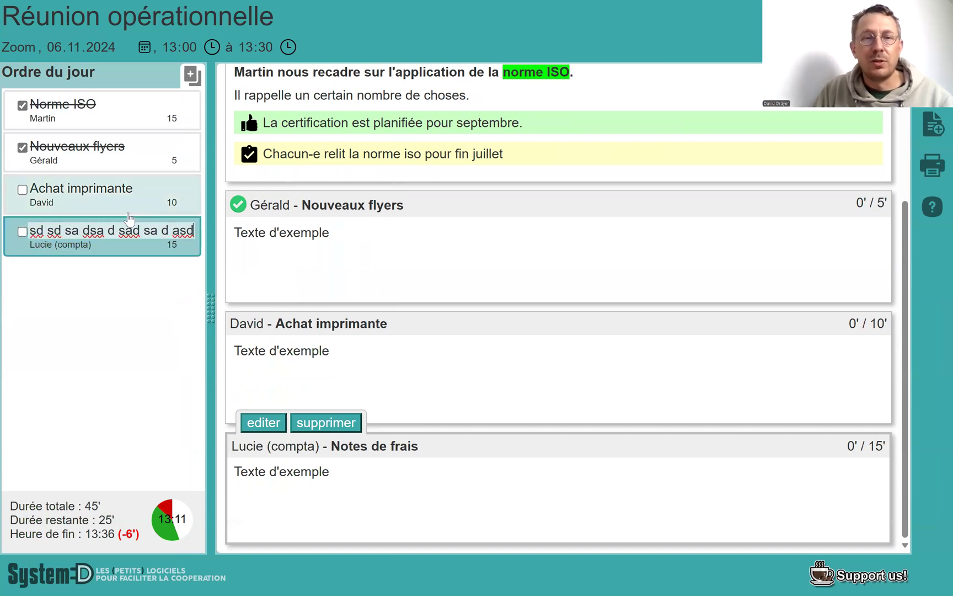
key(Return)
drag(210, 295, 337, 293)
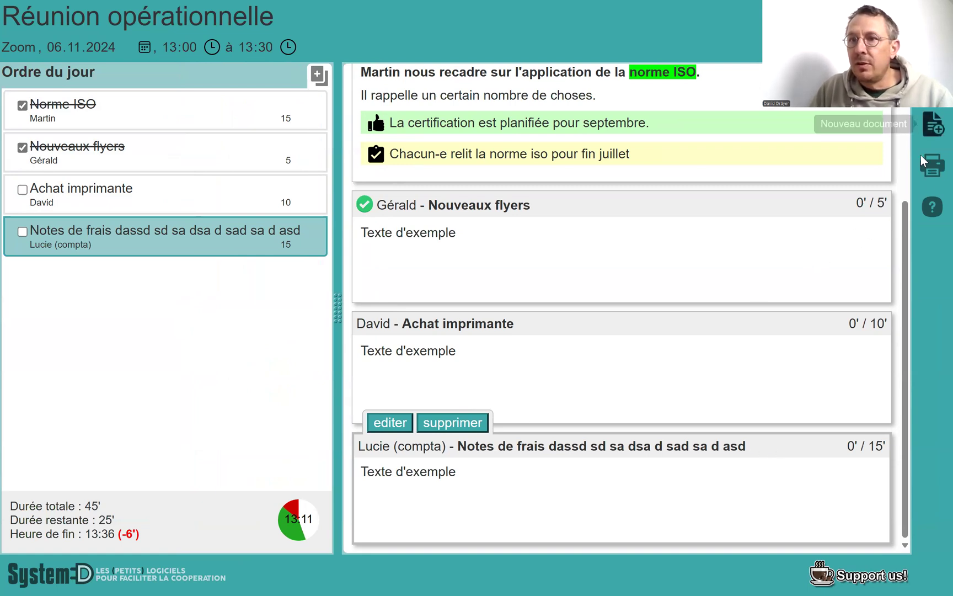
- Read the help sections on how the tool works, where data is stored, its purpose and its developer, and close the help
click(932, 208)
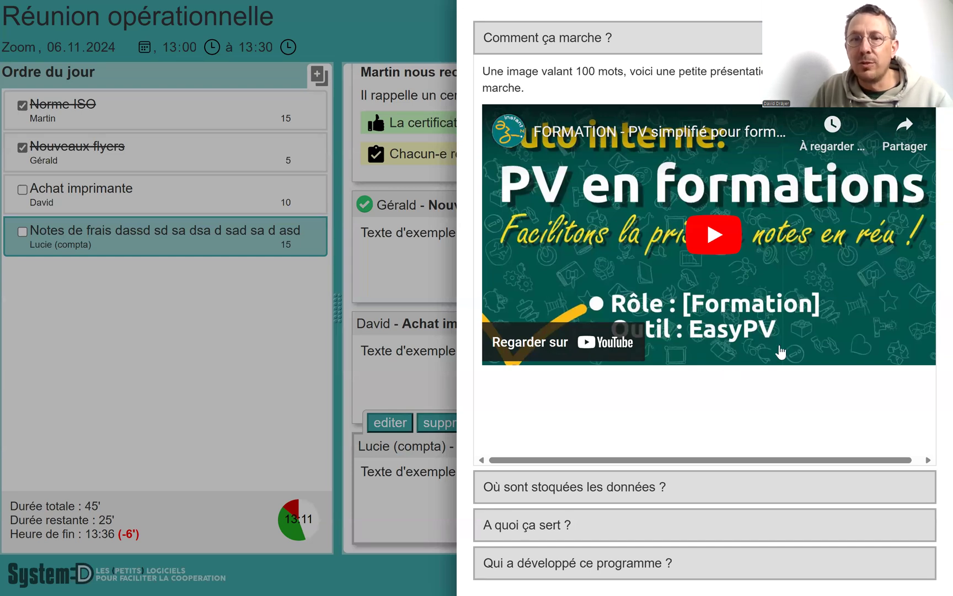
click(698, 494)
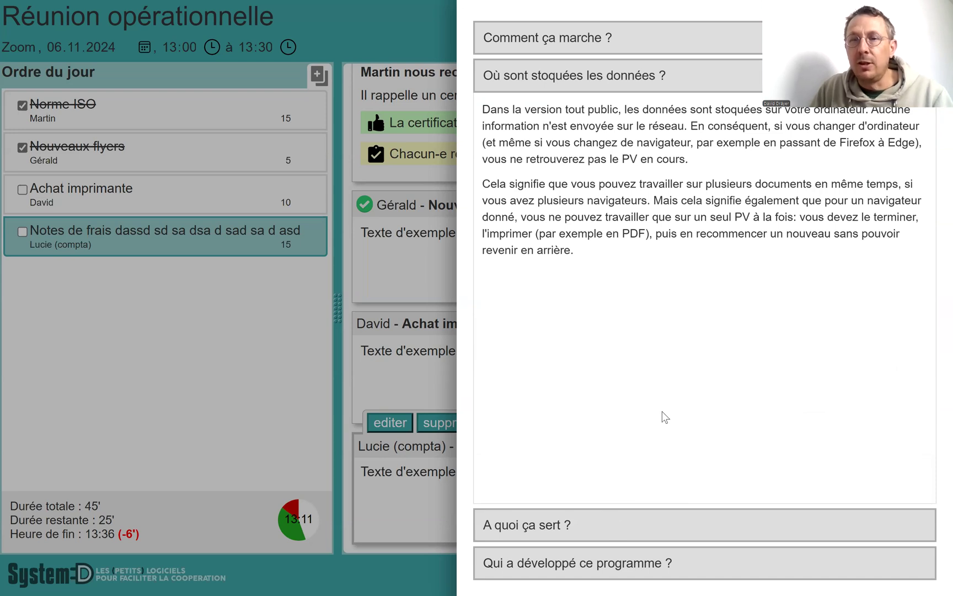
click(620, 525)
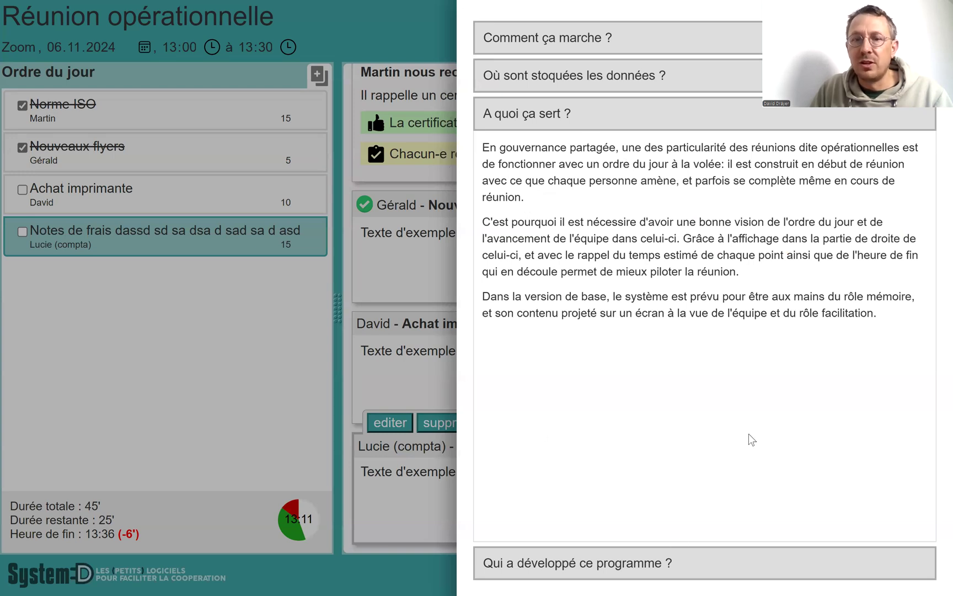
click(700, 564)
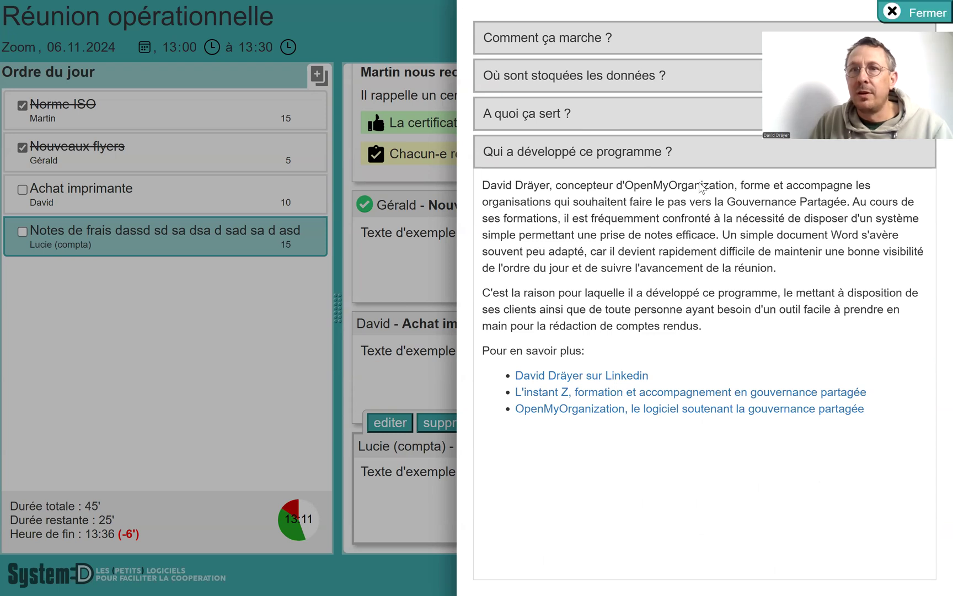
click(913, 10)
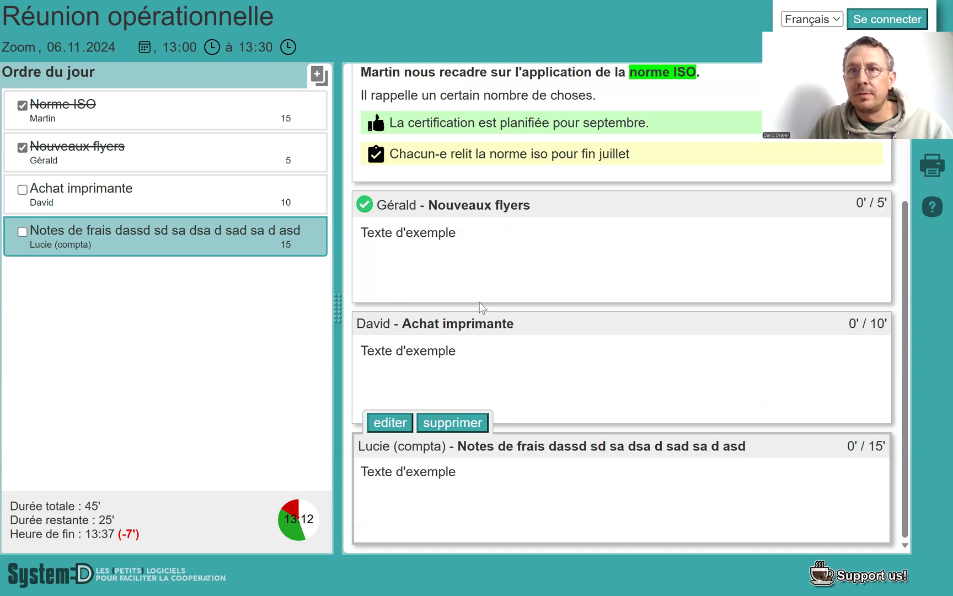
key(super)
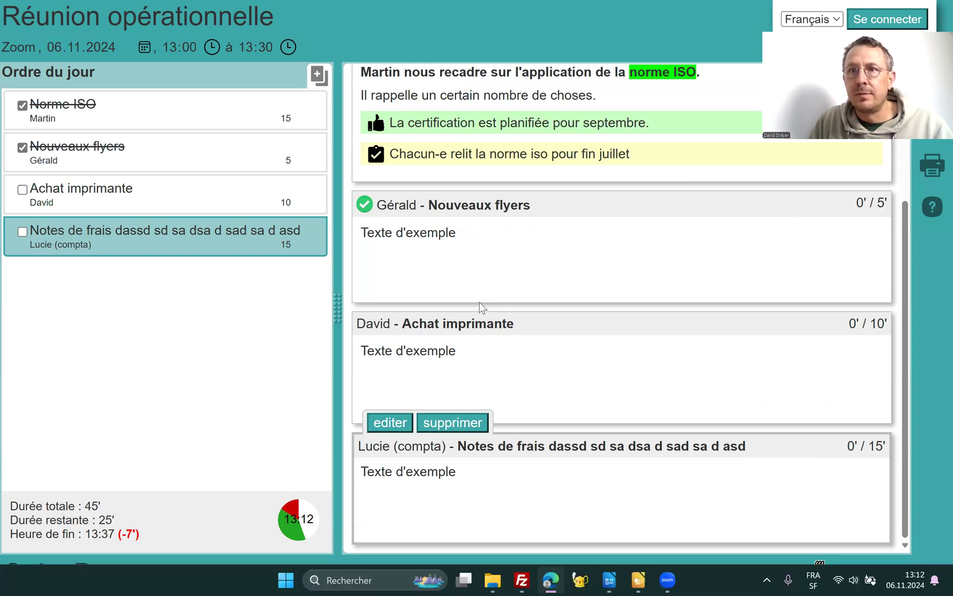